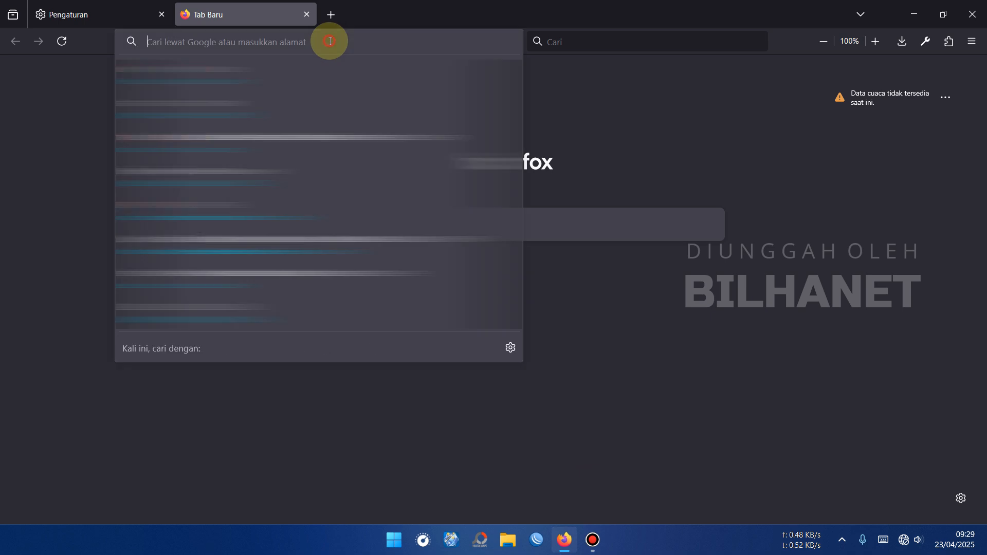
Open the router's web interface at 192.168.1.1
type("192.168.1.1/")
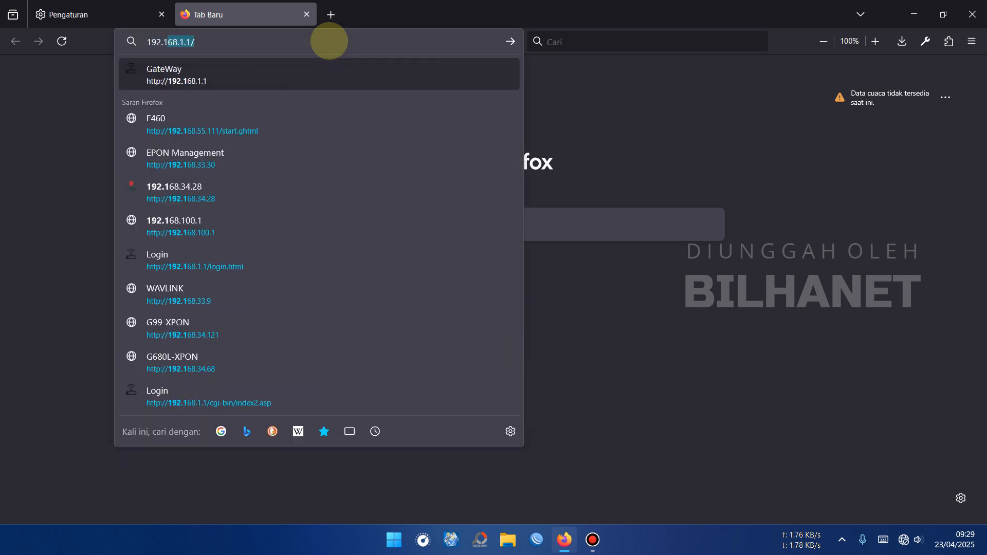
key("Return")
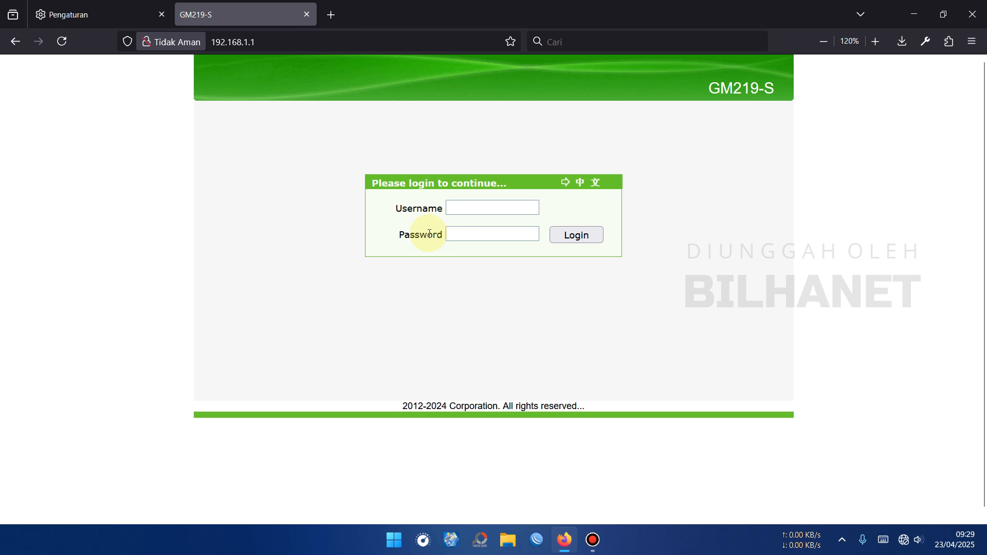
Log in to the router as admin with the account password and decline saving the login in the browser
left_click(490, 205)
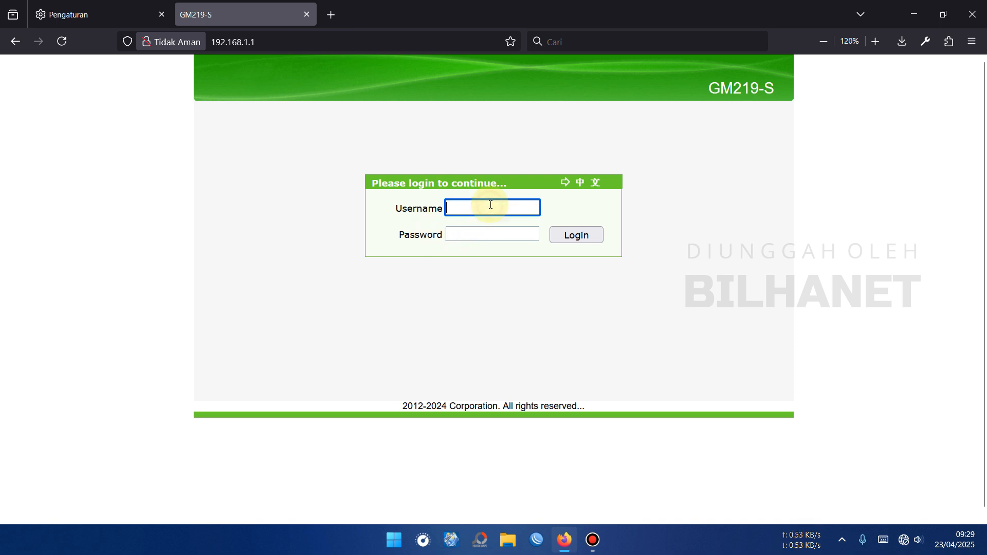
type("admin")
key("Tab")
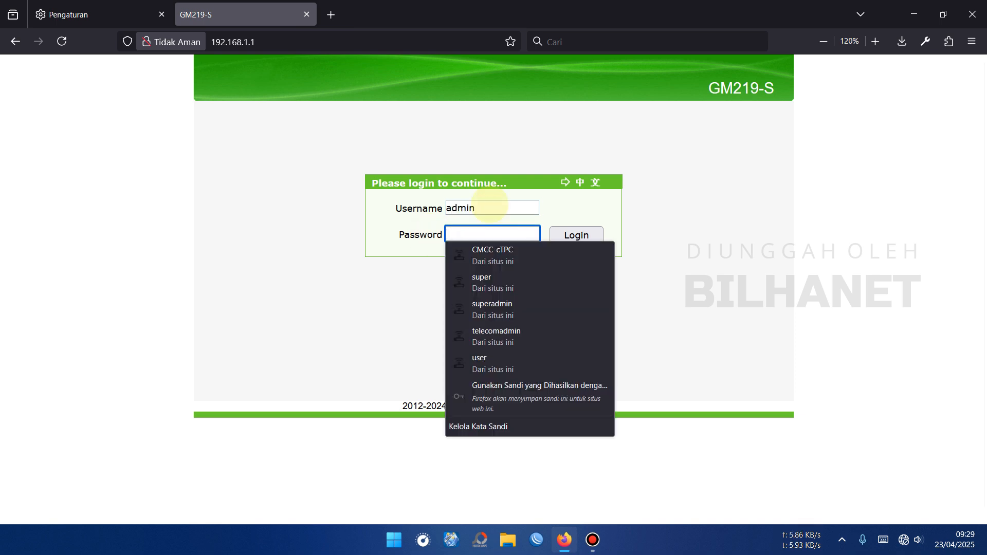
type("a")
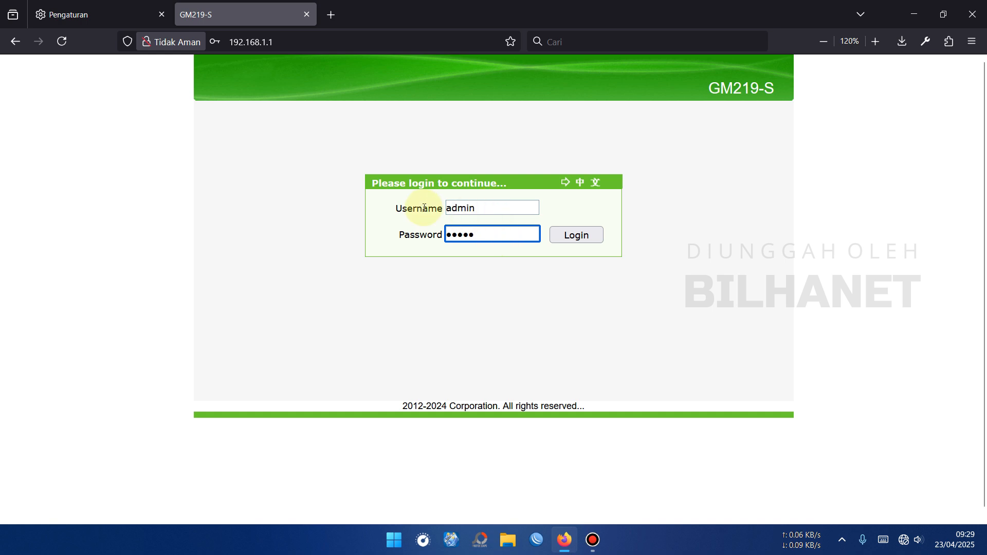
left_click(578, 238)
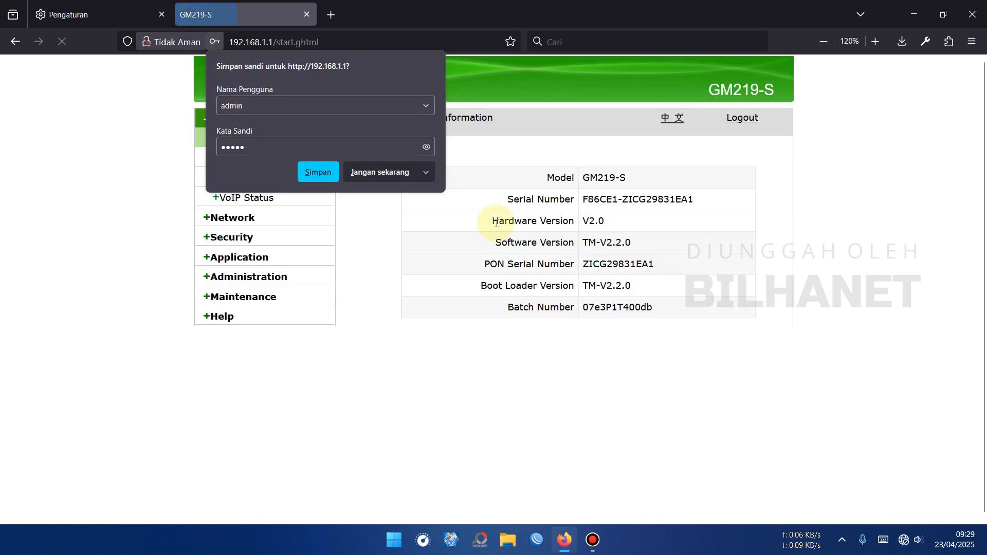
left_click(392, 172)
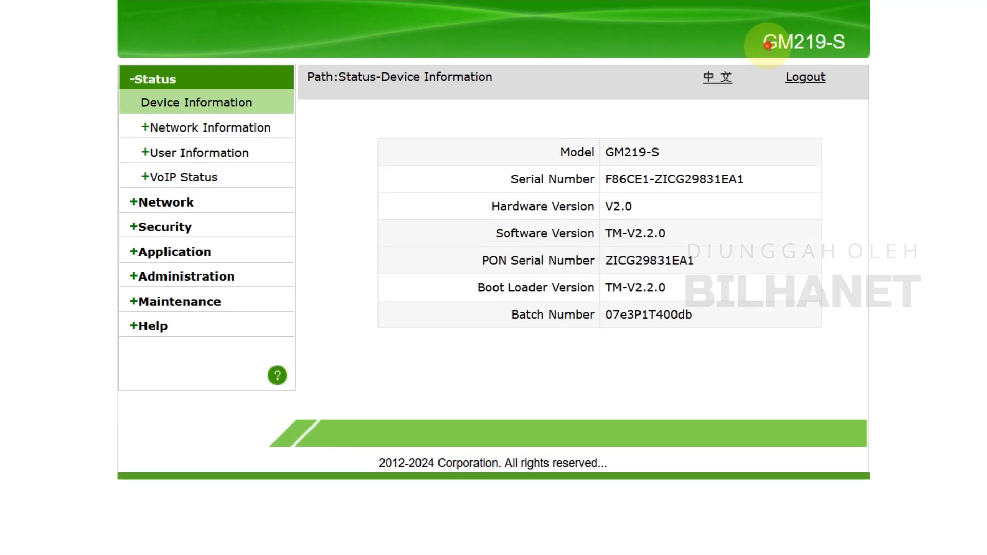
Check the model name, software version and boot loader version in the device information
left_click_drag(710, 90, 746, 88)
left_click_drag(811, 41, 855, 41)
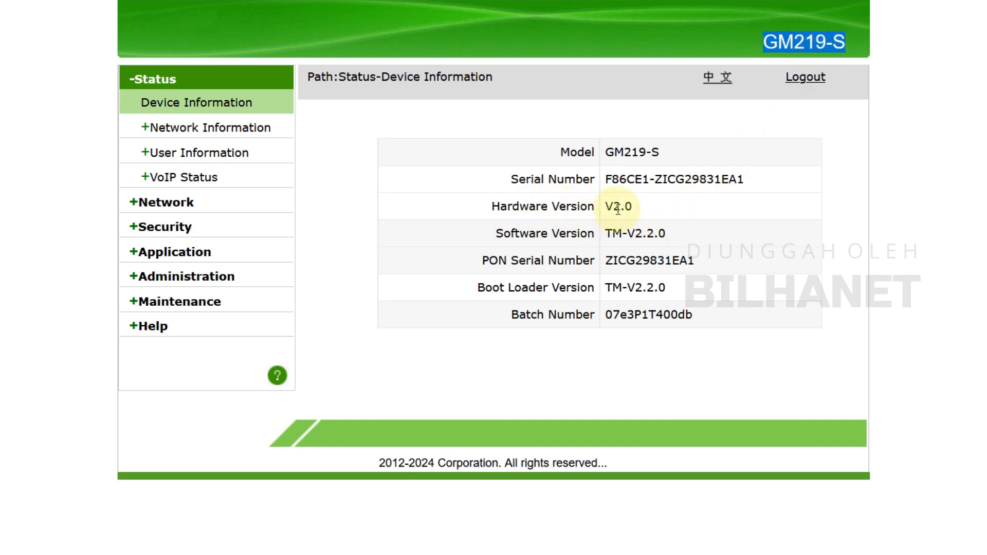
left_click_drag(613, 208, 675, 234)
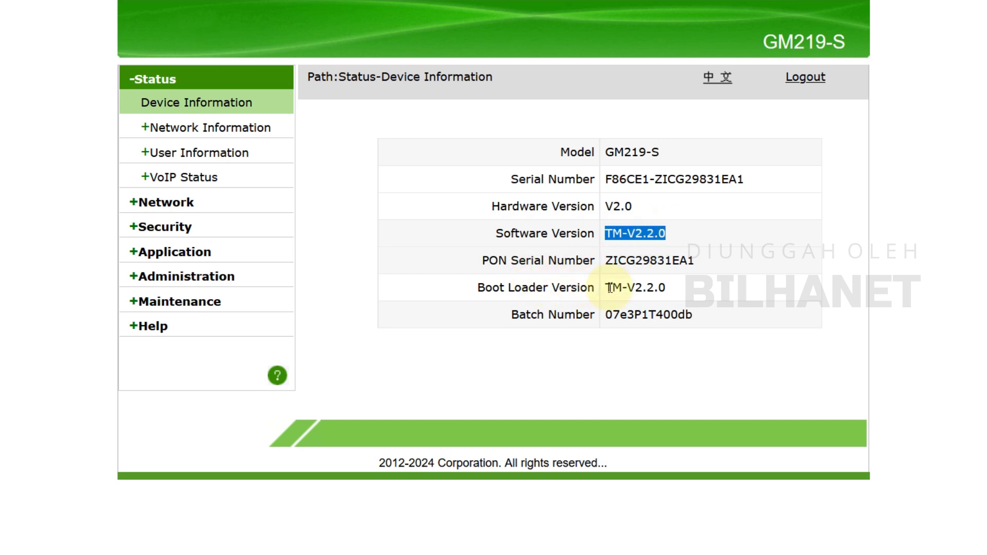
left_click_drag(605, 287, 706, 292)
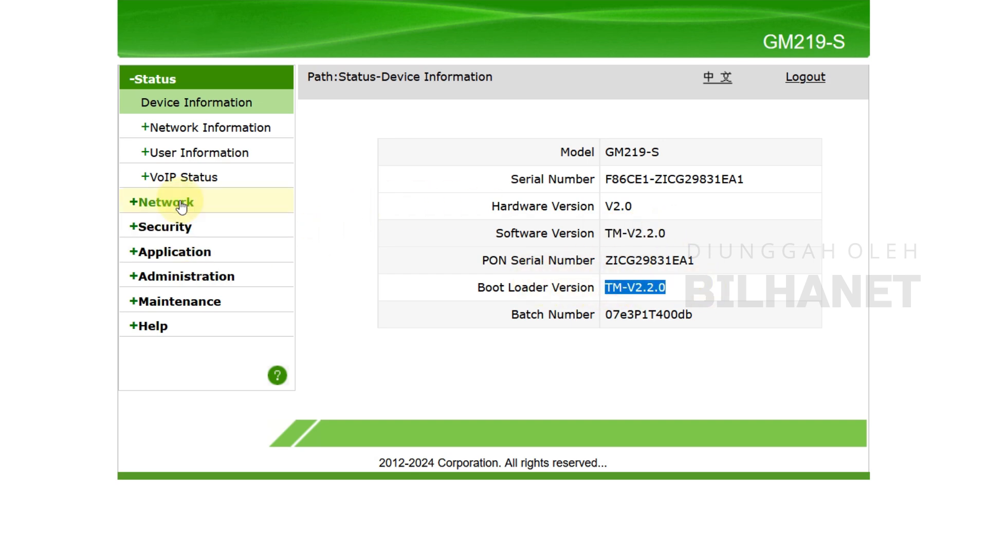
Check the optical module input power in the PON information of the network status
left_click(239, 127)
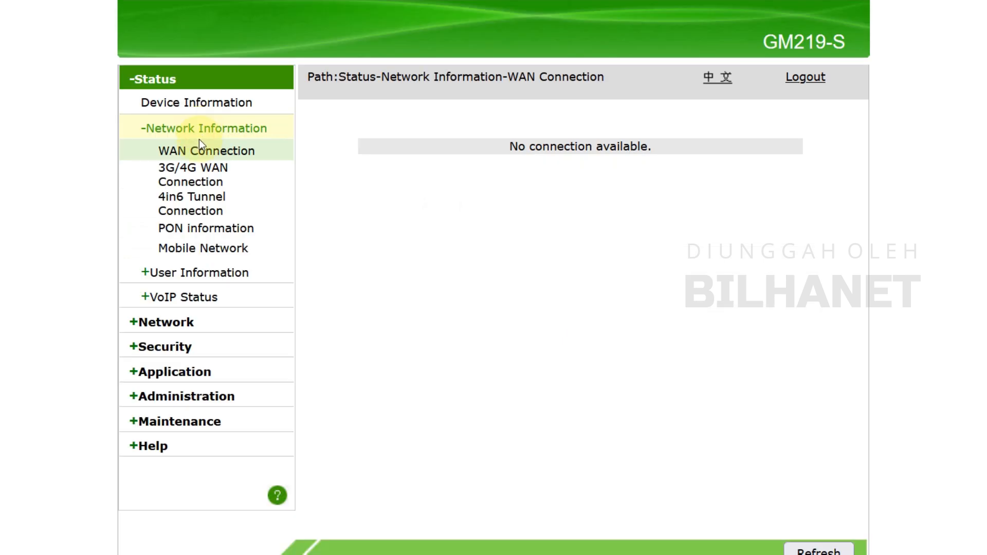
left_click(198, 228)
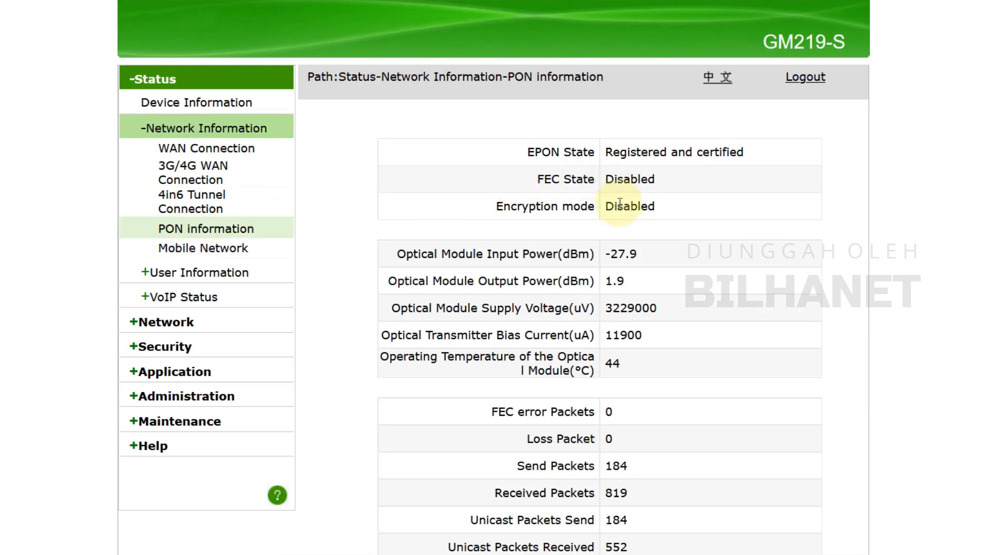
left_click_drag(605, 254, 638, 254)
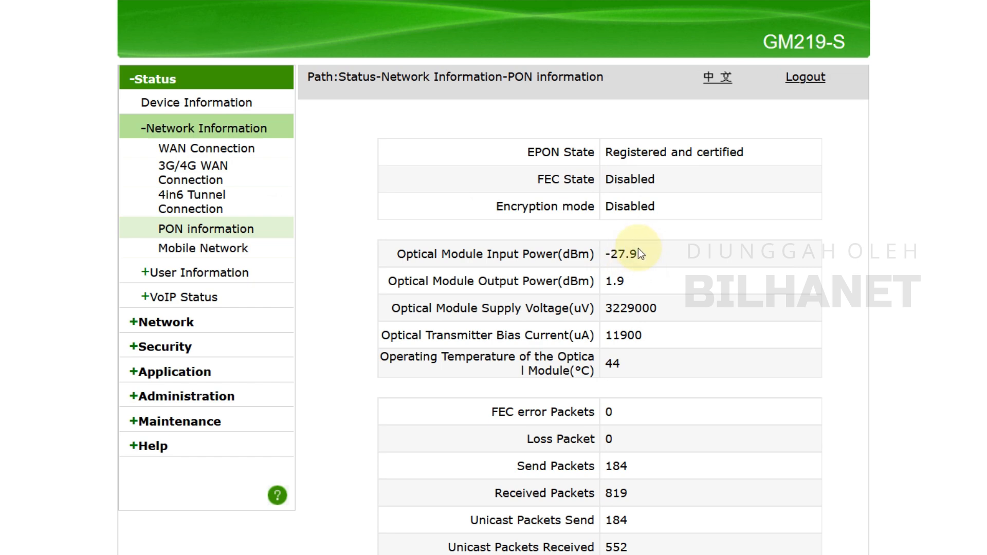
left_click_drag(606, 254, 633, 256)
left_click(629, 255)
left_click(638, 256)
Review the account settings for the Administrator and User privileges in the router's user management
left_click(187, 393)
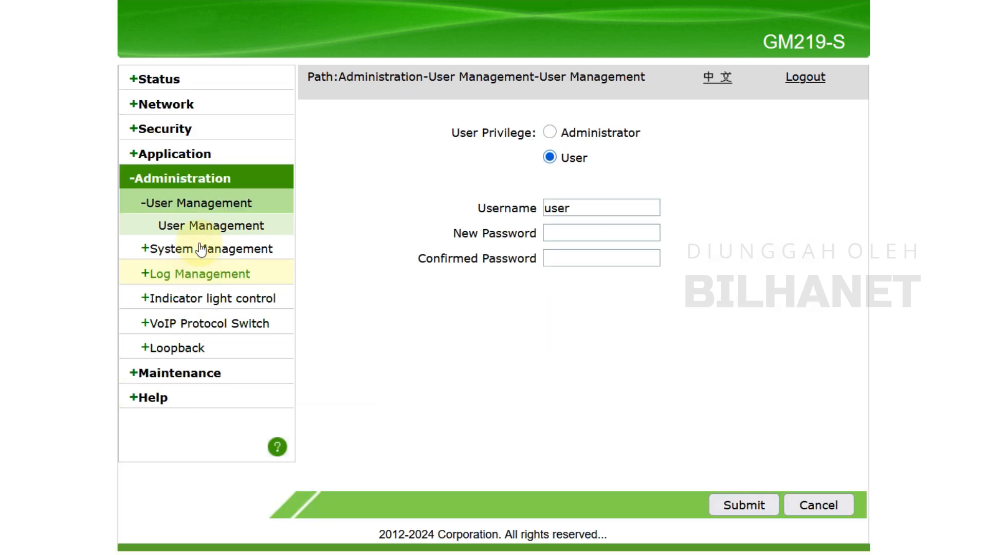
left_click(213, 230)
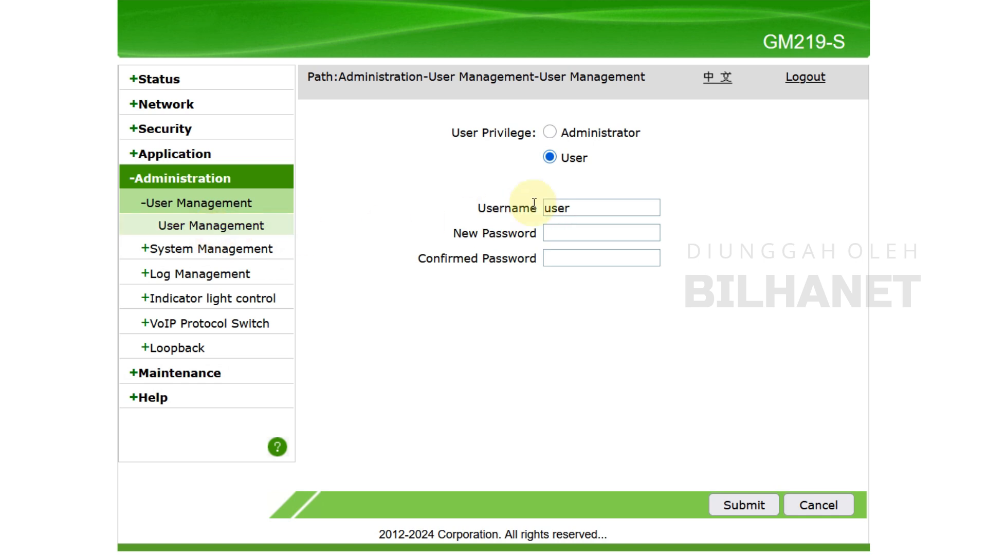
left_click(550, 132)
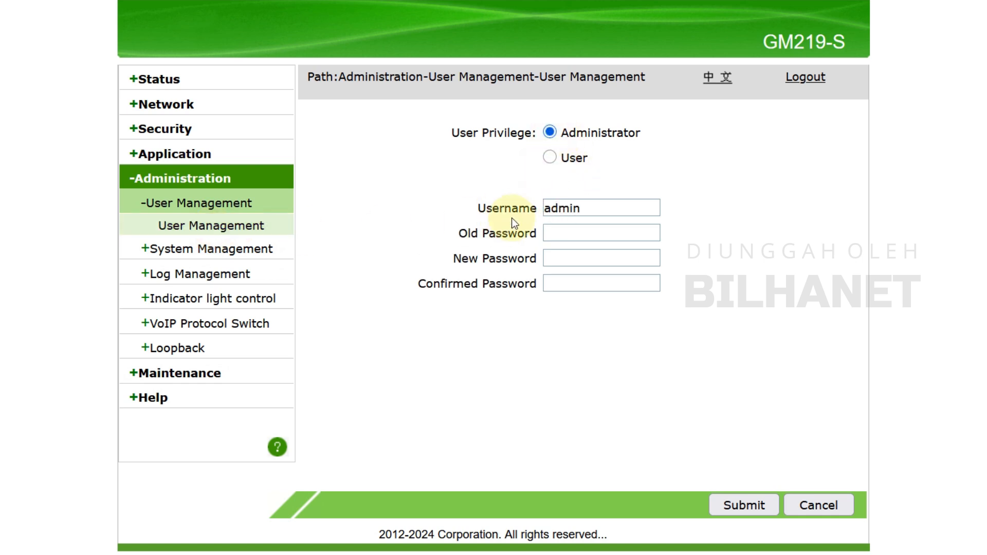
left_click(550, 158)
Review the available PON modes in the system management settings without changing the selection
left_click(154, 249)
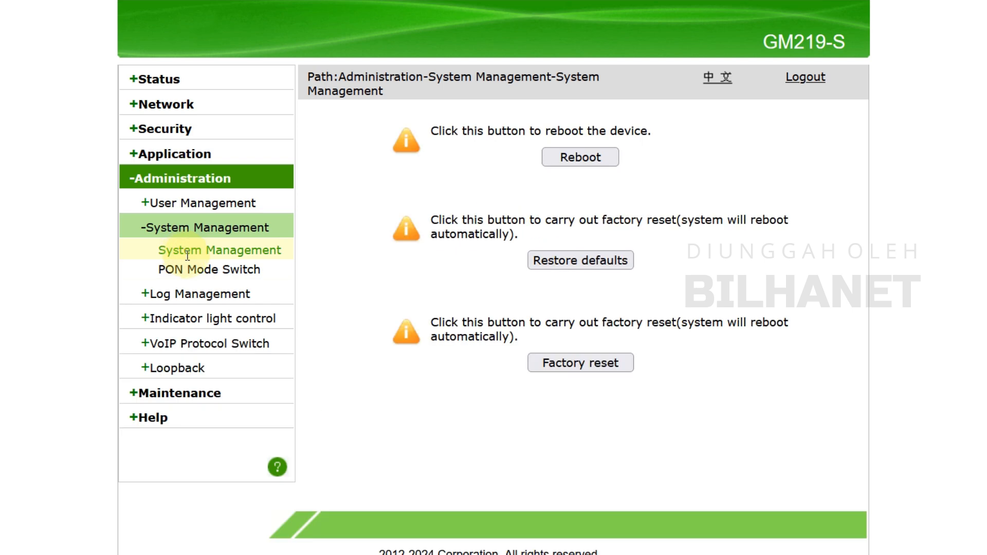
left_click(223, 272)
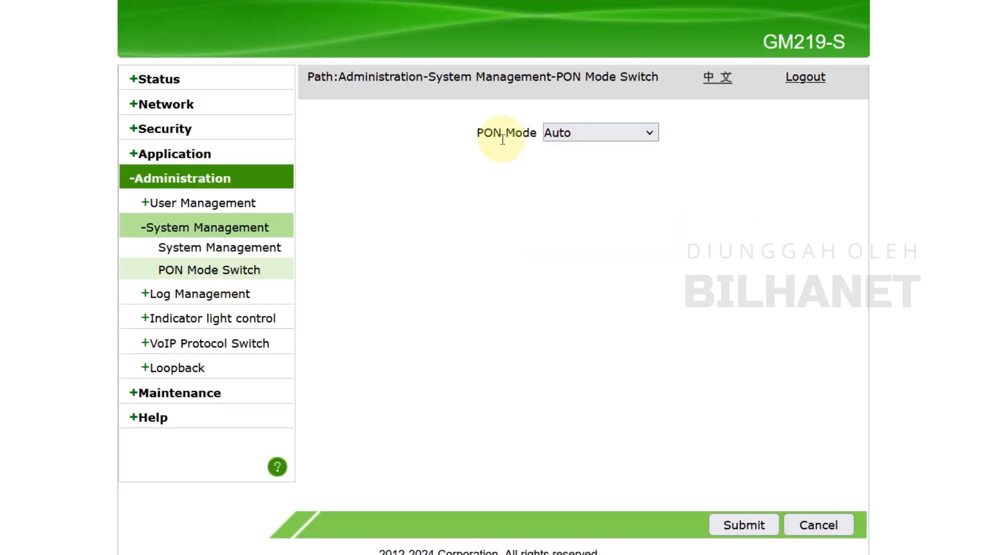
left_click(572, 131)
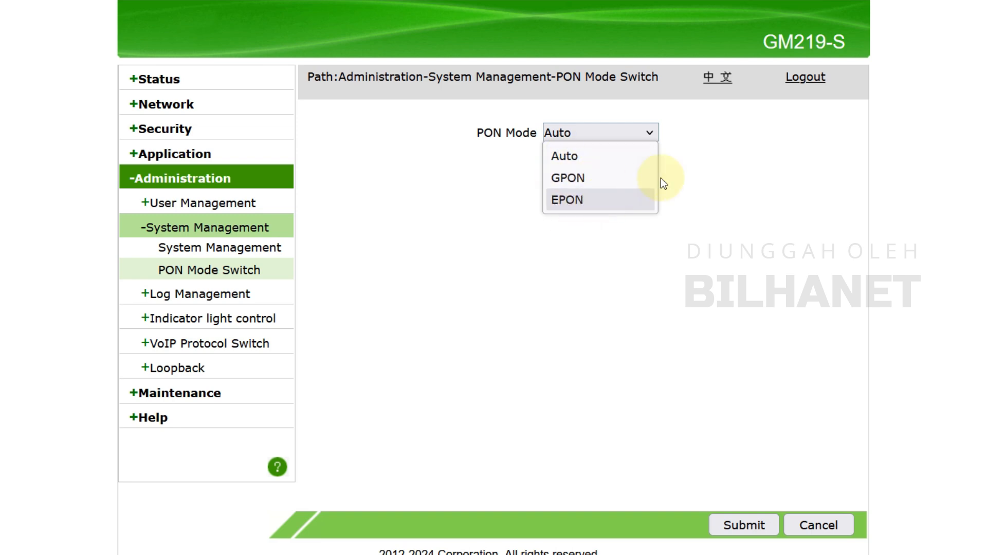
left_click(554, 131)
left_click(559, 133)
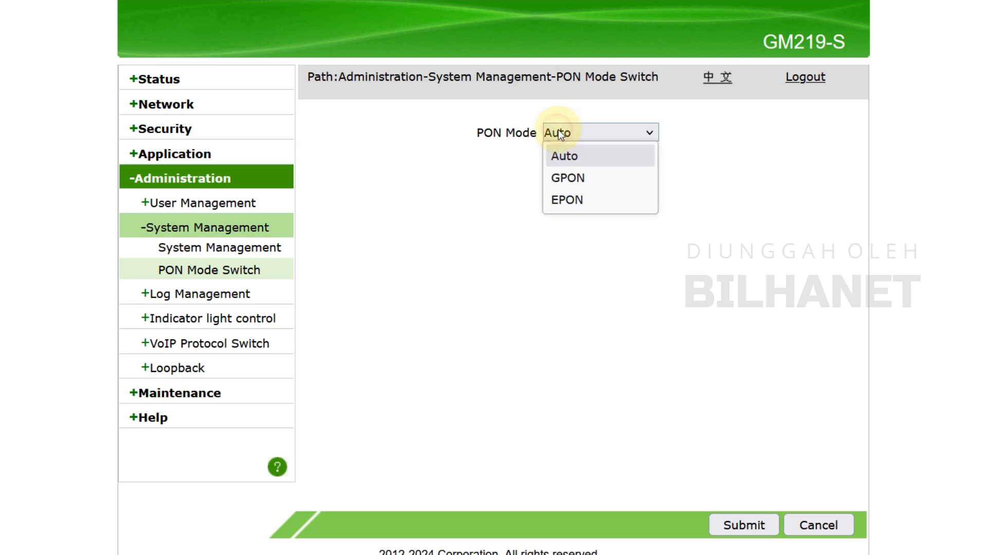
left_click(706, 159)
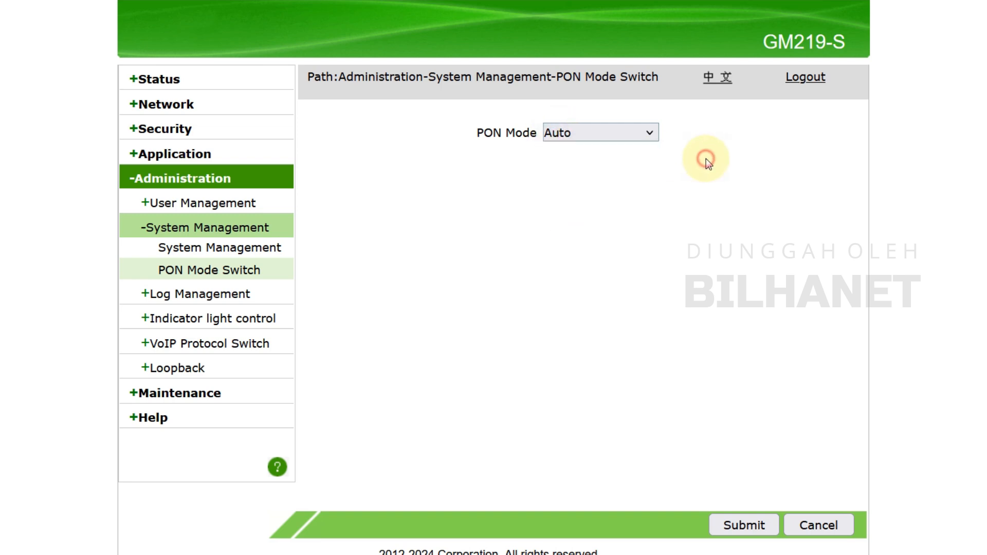
Start a new WAN connection in the network settings with PPPoE as its type
left_click(186, 105)
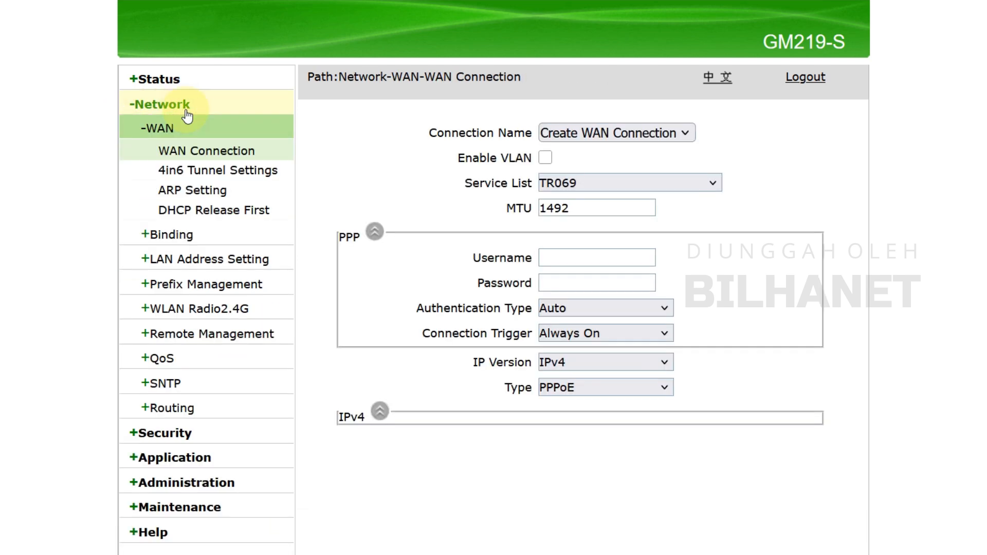
left_click(659, 134)
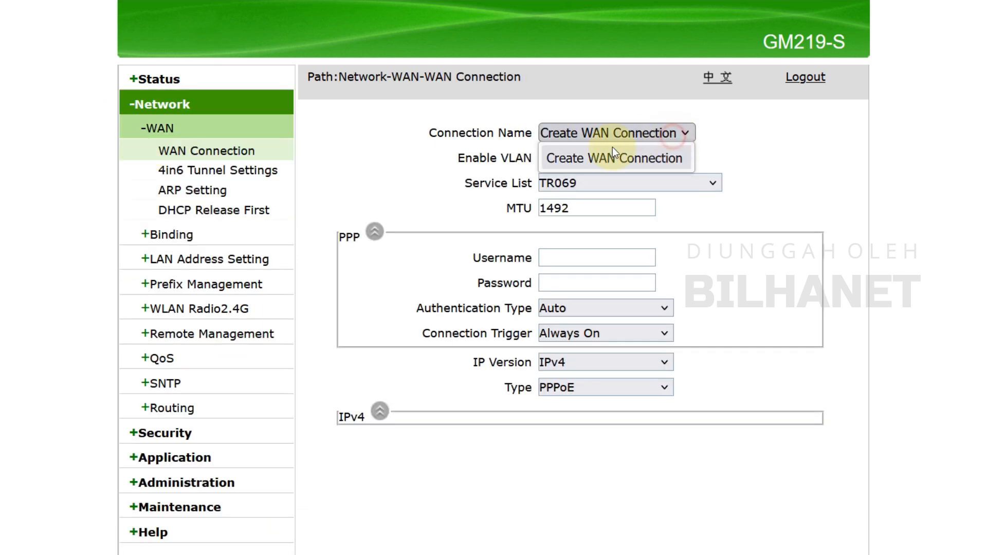
left_click(562, 159)
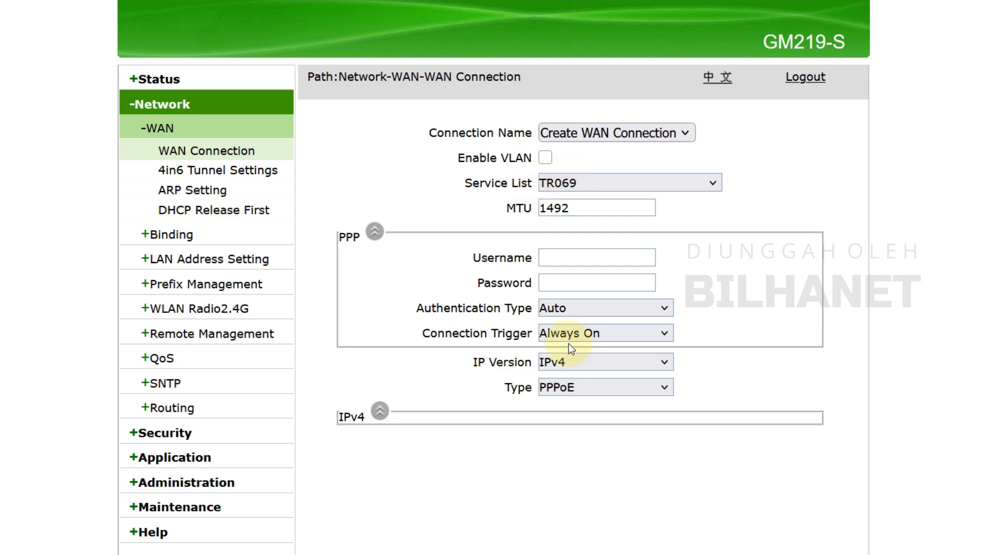
left_click(560, 394)
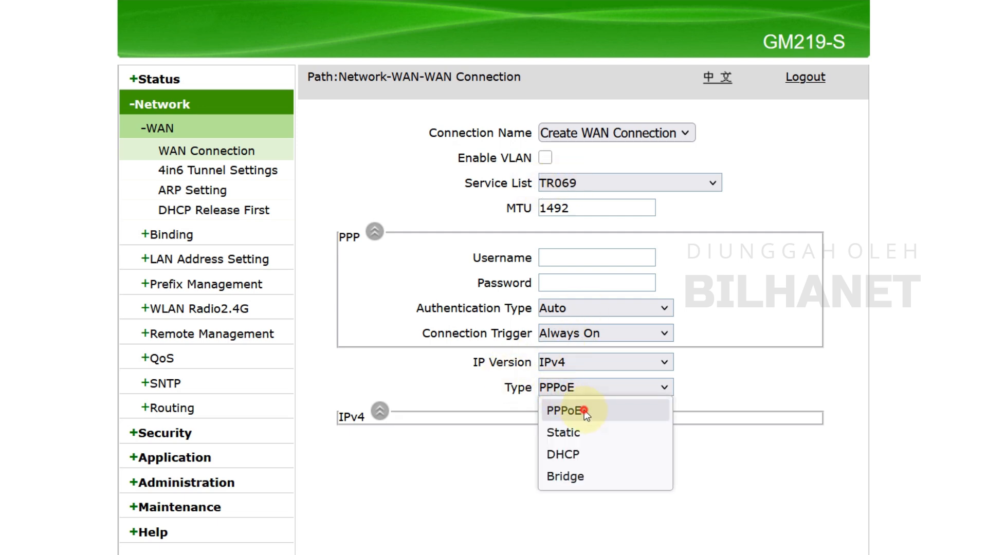
left_click(583, 410)
Set the new WAN connection's service to INTERNET and bind it to LAN1 and SSID1
left_click(605, 185)
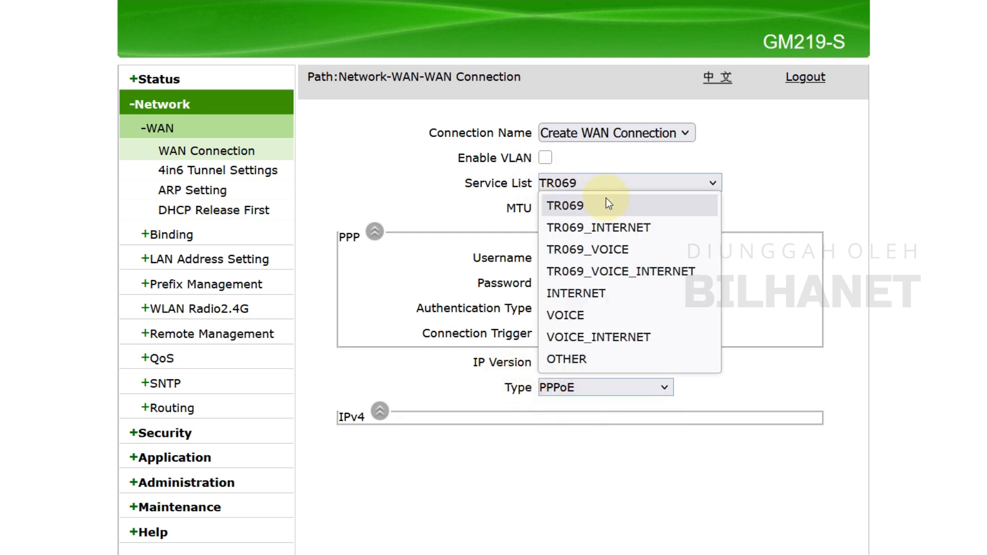
left_click(607, 292)
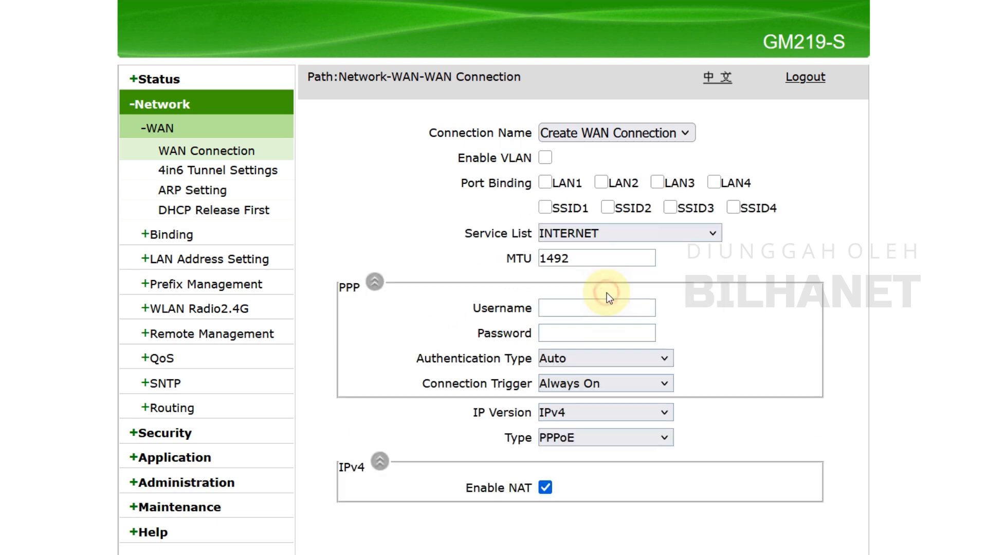
left_click(546, 183)
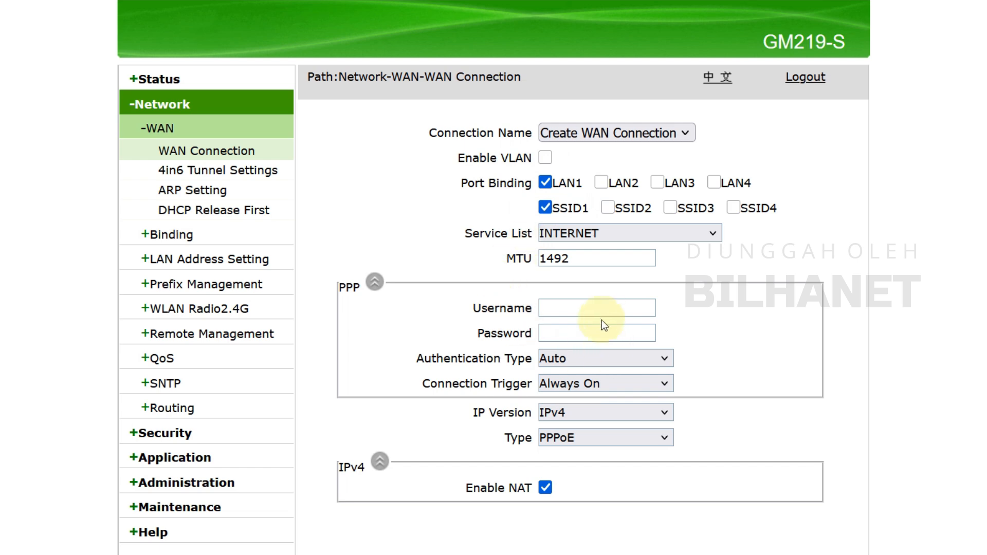
left_click(614, 305)
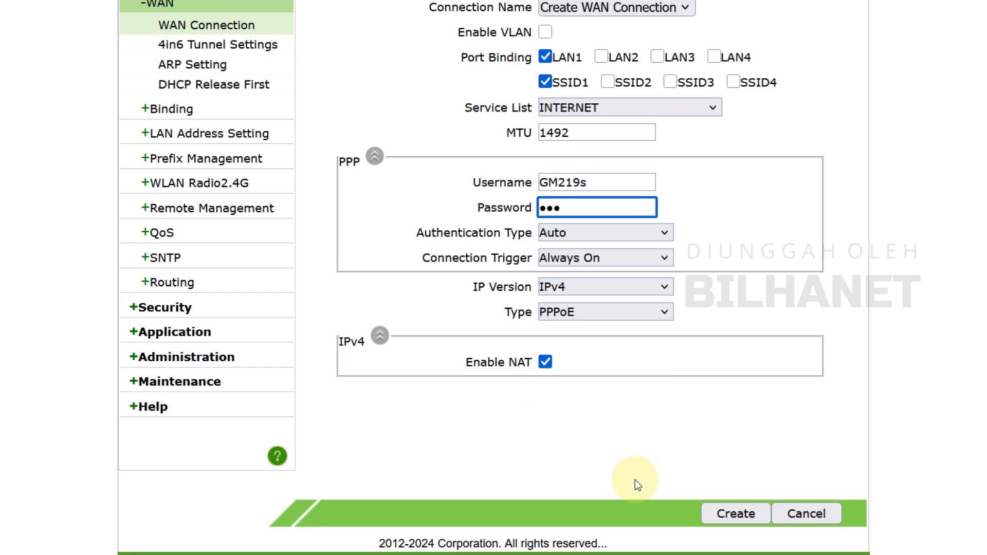
scroll(689, 467, "down", 2)
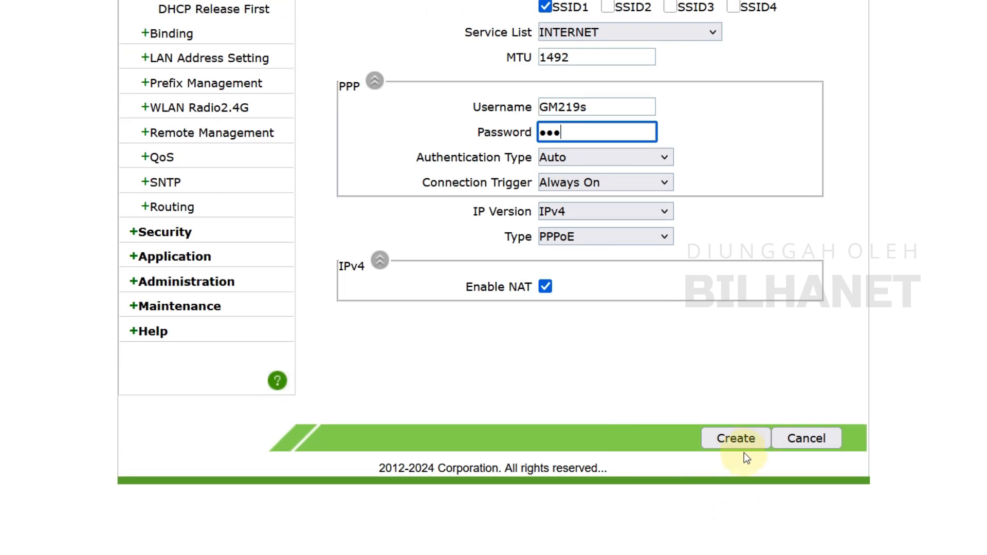
left_click(751, 445)
Start another new WAN connection with service INTERNET and type Bridge
left_click(590, 132)
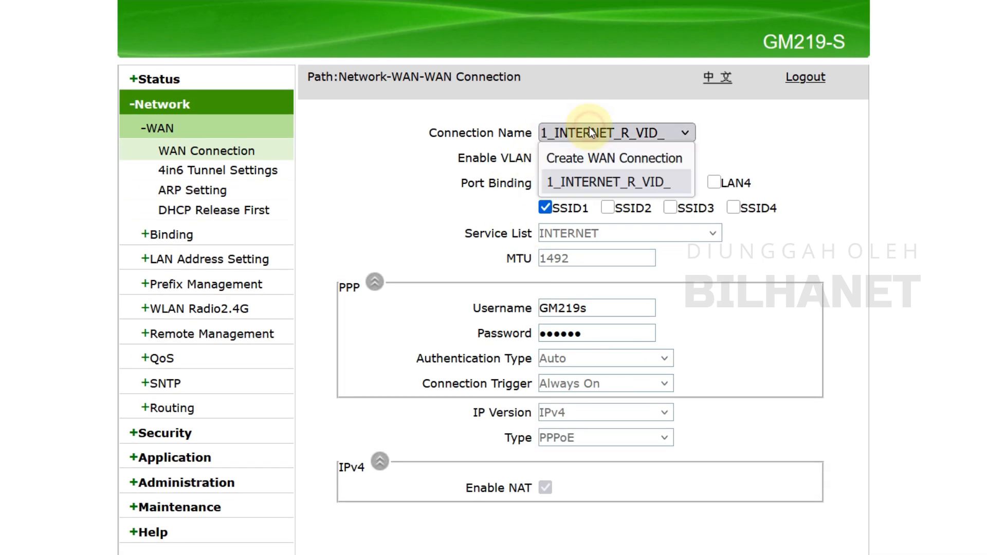
left_click(602, 159)
left_click(574, 182)
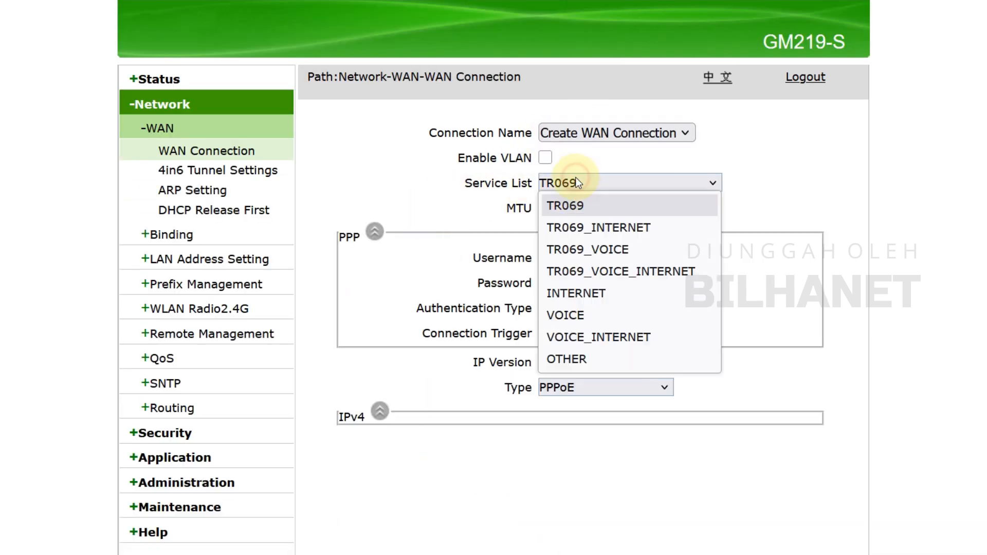
left_click(553, 392)
left_click(586, 474)
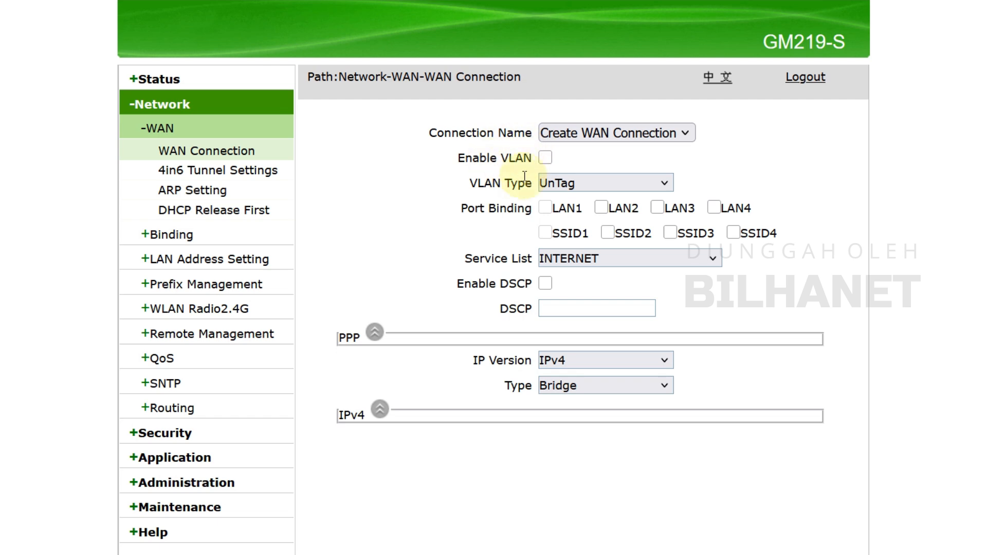
left_click(545, 158)
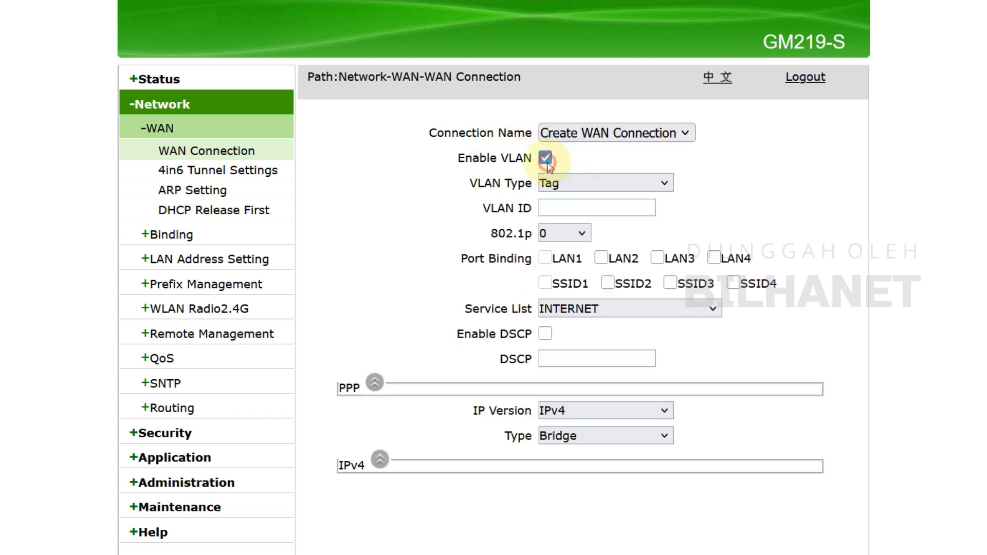
left_click(546, 158)
left_click(560, 183)
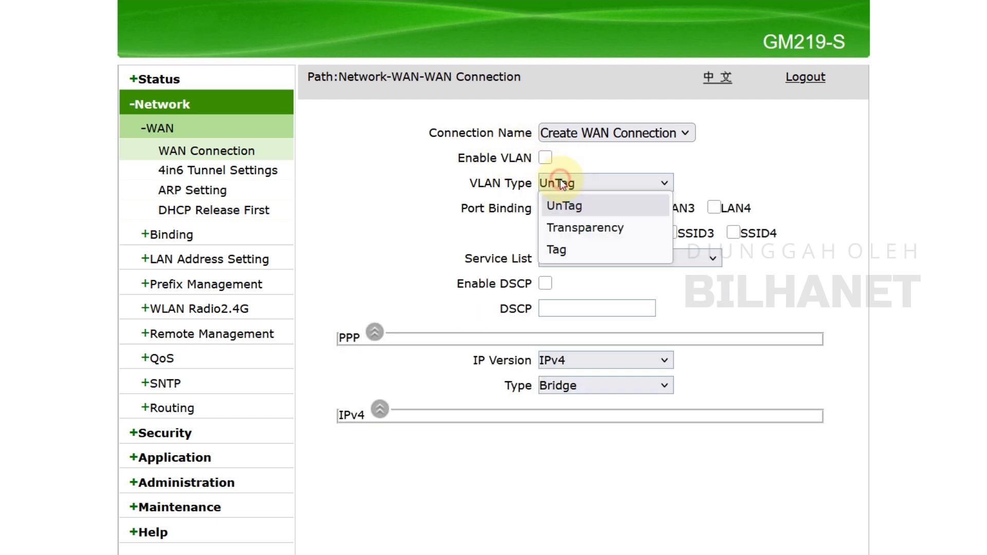
left_click(579, 205)
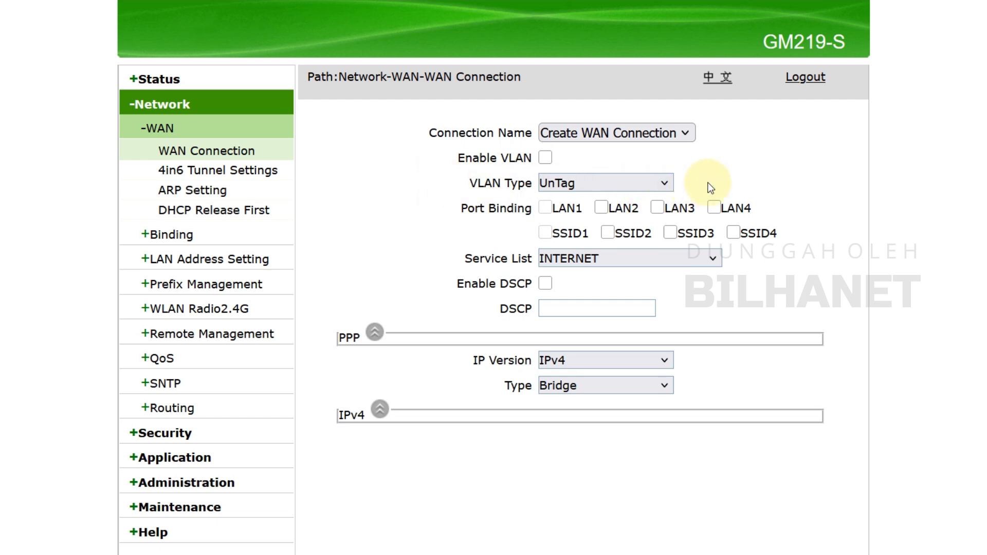
left_click(576, 183)
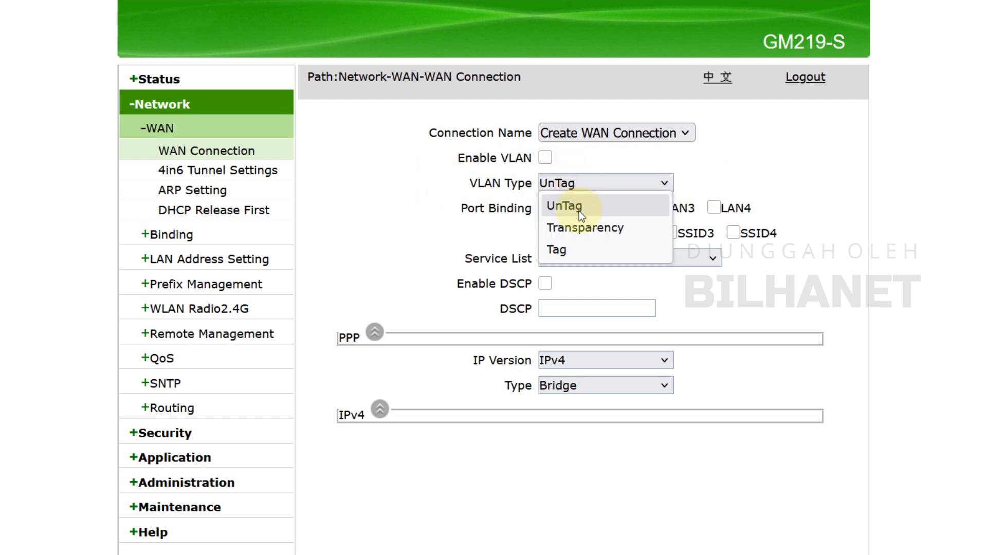
left_click(580, 212)
left_click(591, 193)
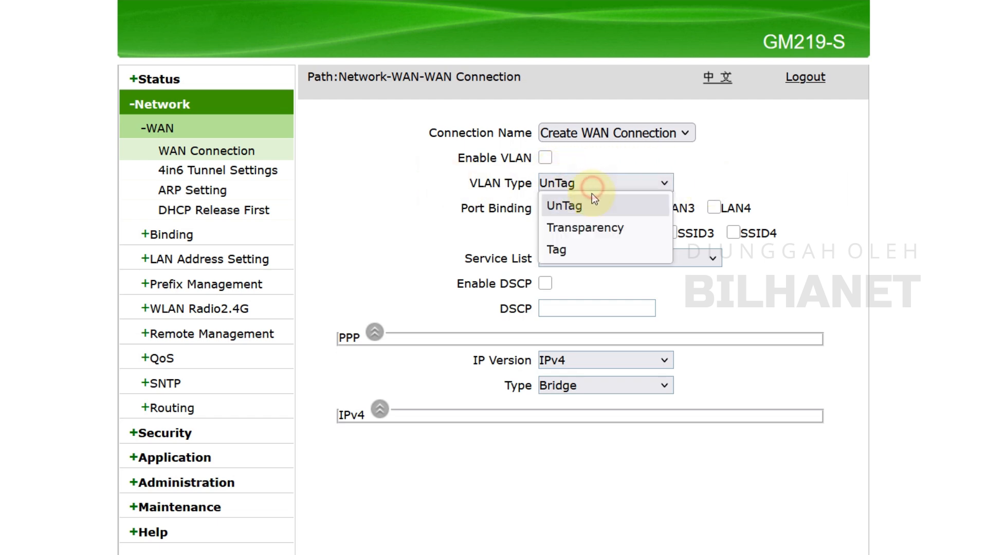
left_click(584, 228)
left_click(623, 184)
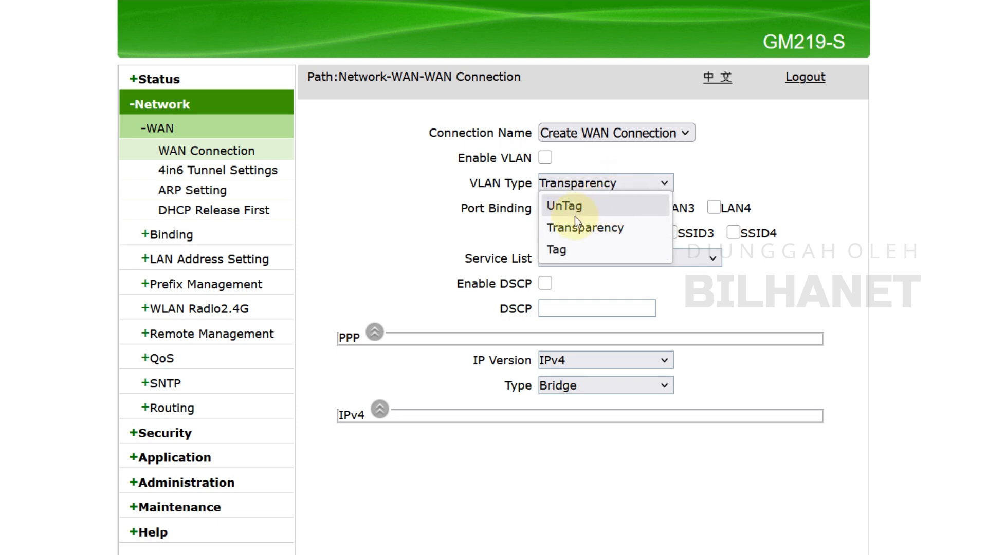
left_click(574, 206)
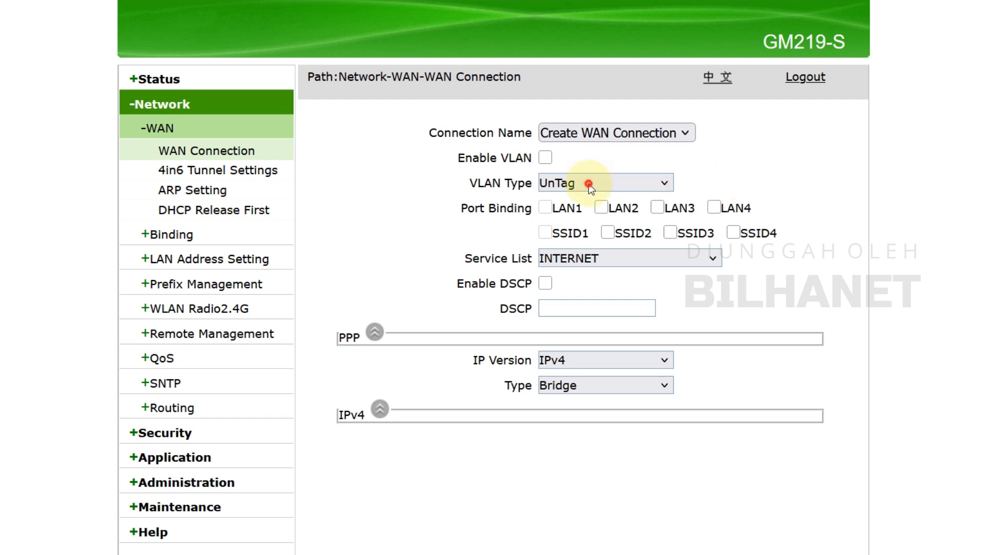
left_click(590, 185)
left_click(586, 229)
left_click(630, 185)
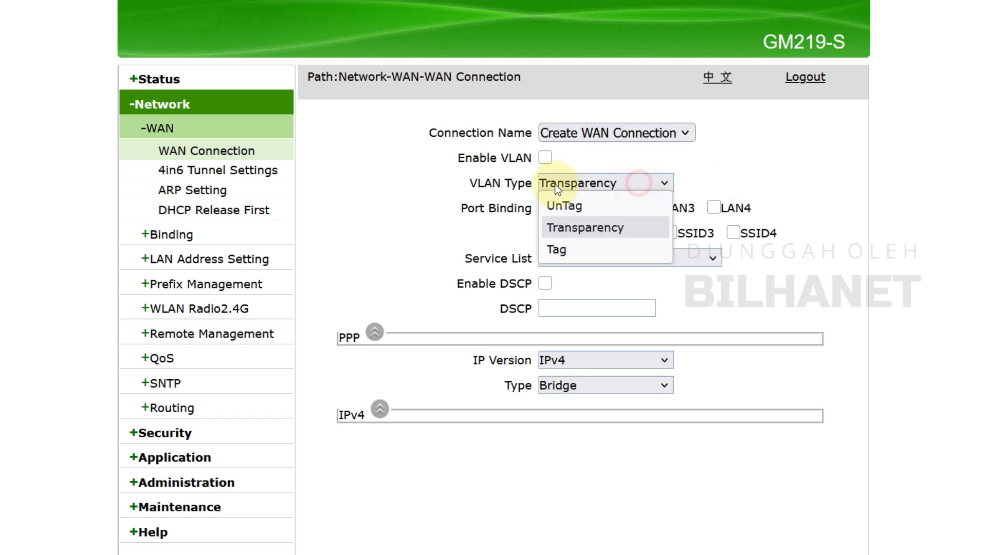
left_click(578, 205)
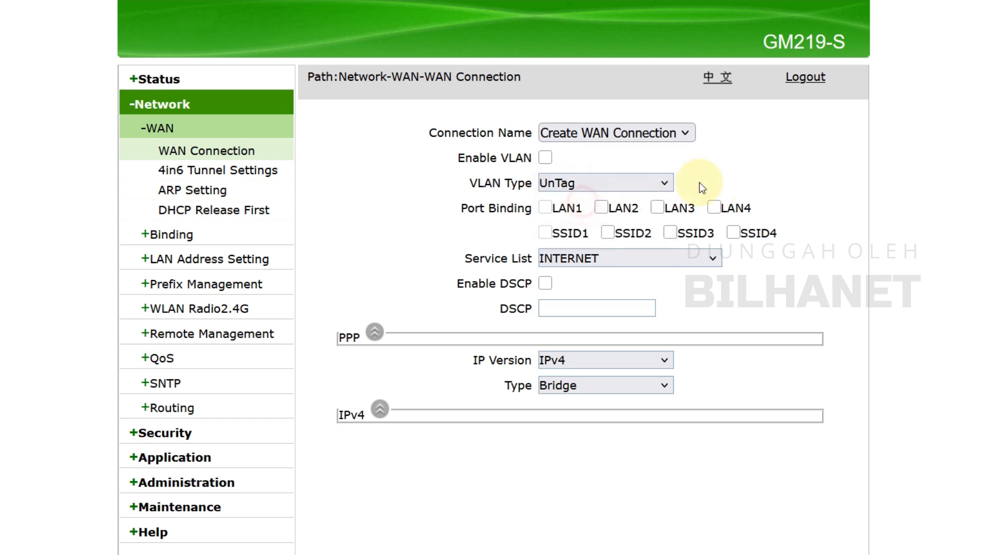
Bind the new bridge WAN connection to LAN2, LAN3, LAN4 and SSID2
left_click(604, 207)
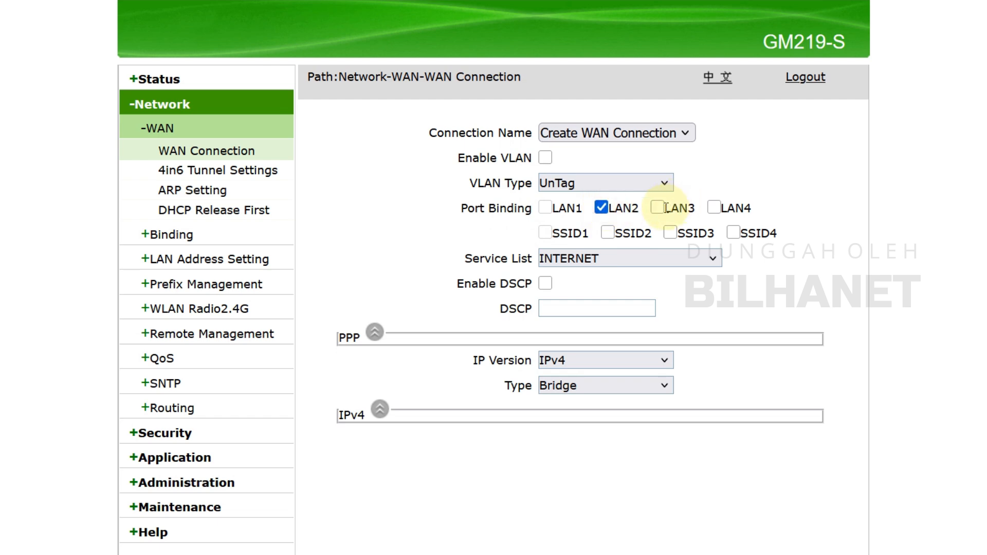
left_click(715, 208)
left_click(607, 232)
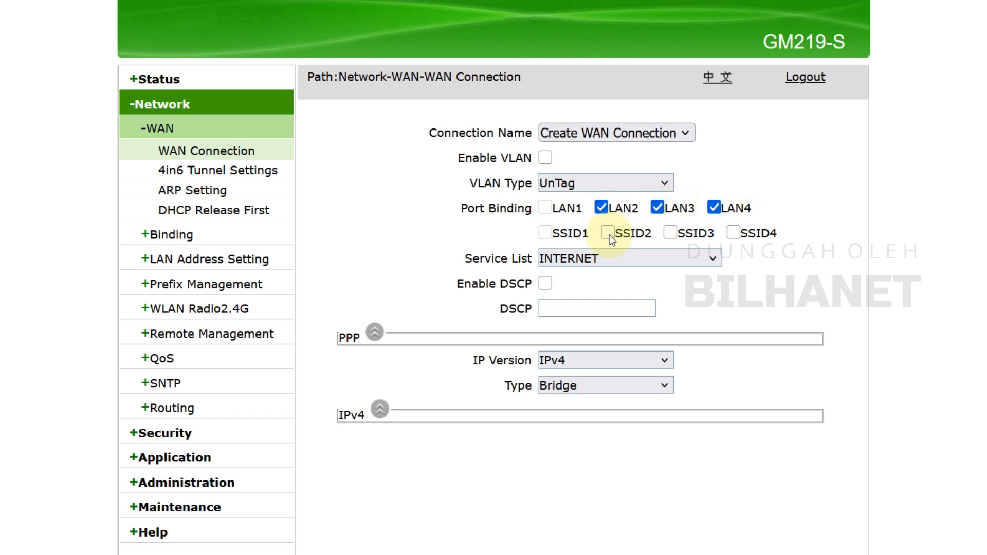
Set the bridge connection's service to OTHER and create the WAN connection
left_click(554, 258)
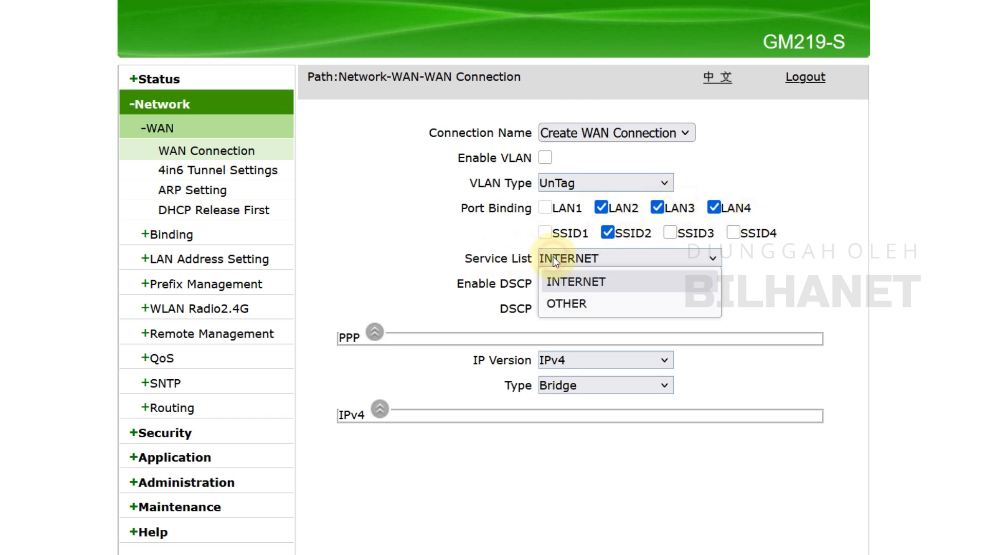
left_click(570, 300)
scroll(593, 424, "down", 2)
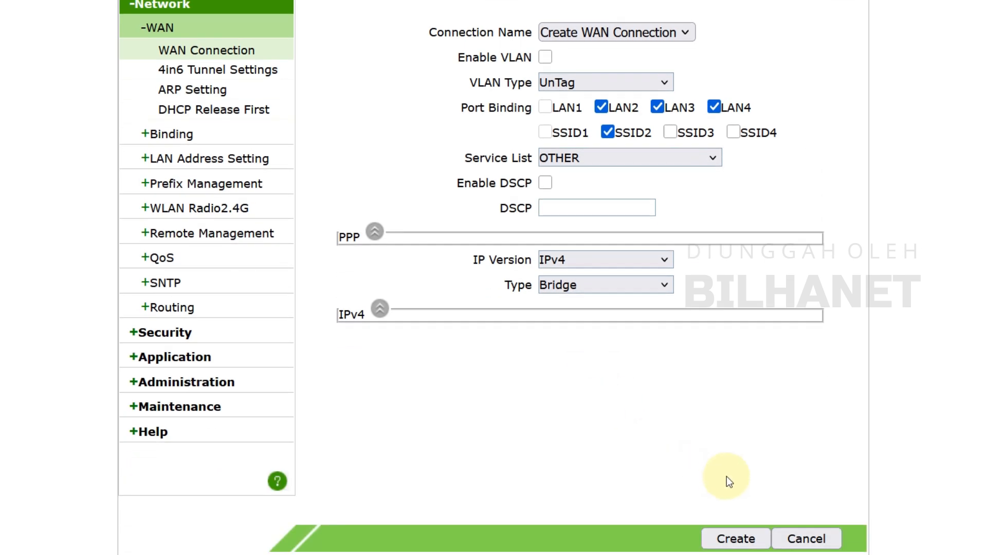
left_click(736, 539)
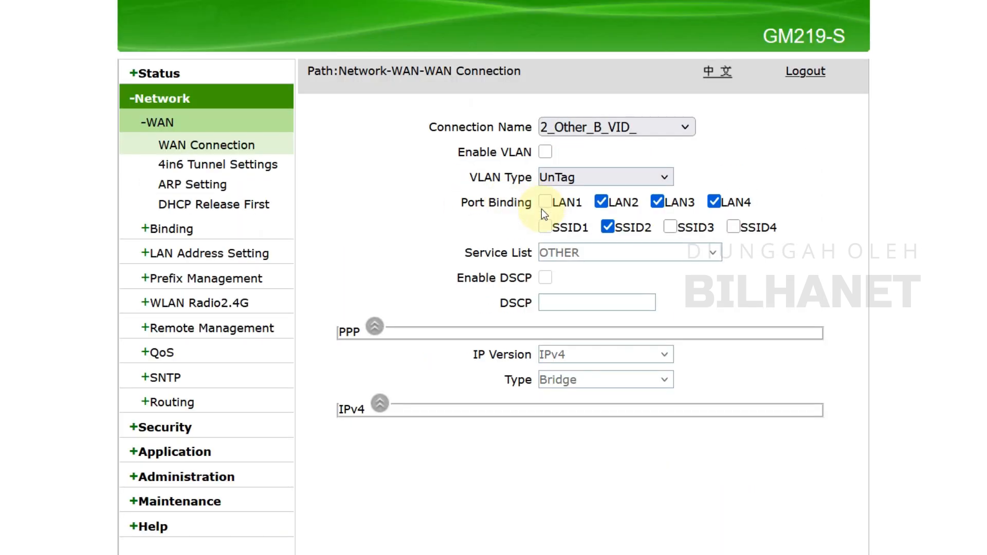
left_click(613, 125)
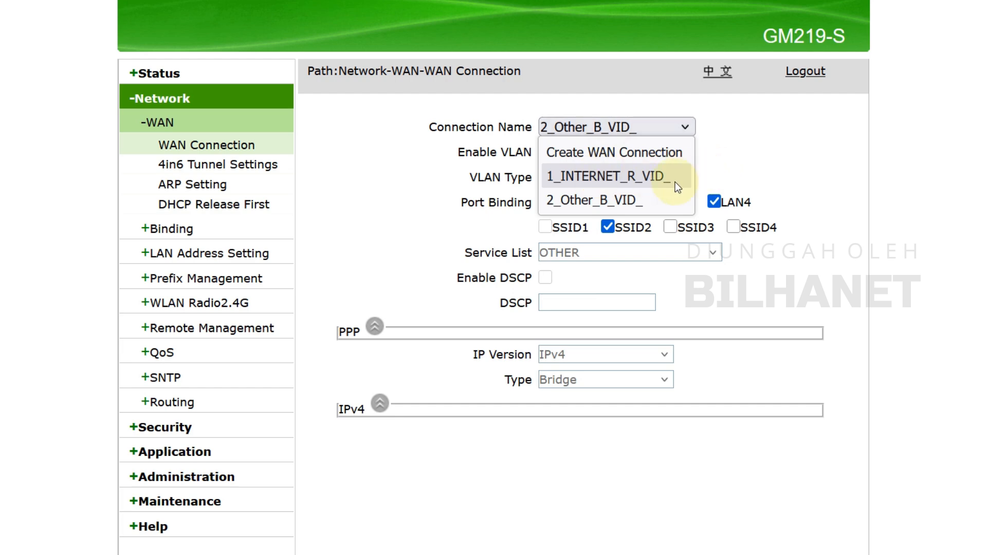
left_click(740, 150)
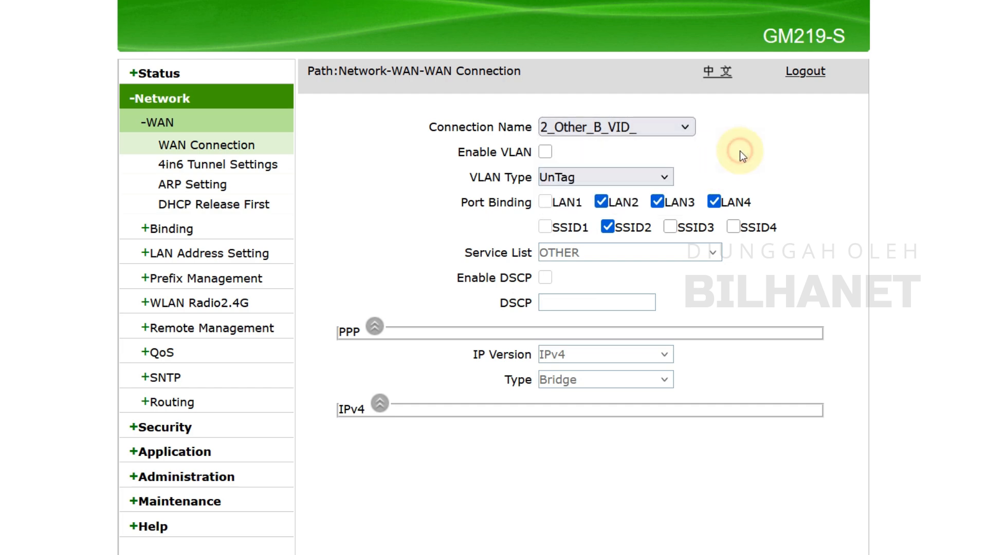
In the LAN DHCP server settings, set DNS1 to 8.8.8.8 and DNS2 to 8.8.4.4
left_click(246, 259)
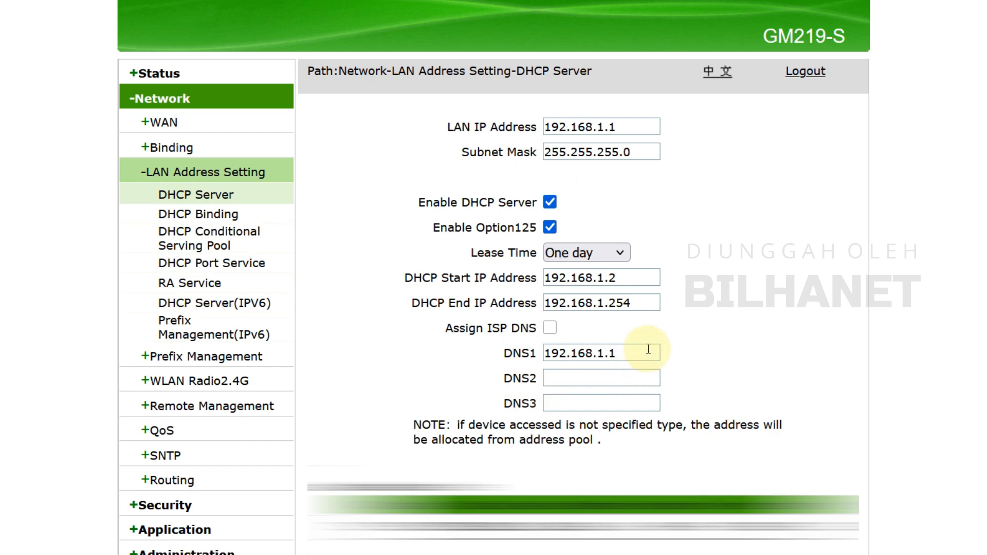
left_click(550, 327)
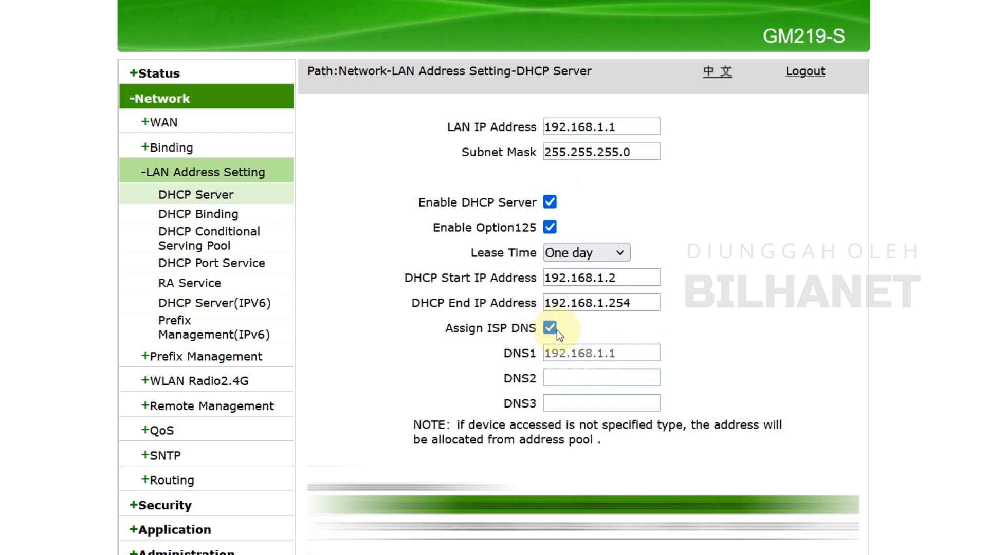
left_click(550, 329)
left_click_drag(625, 354, 500, 347)
type("8.8.8.8")
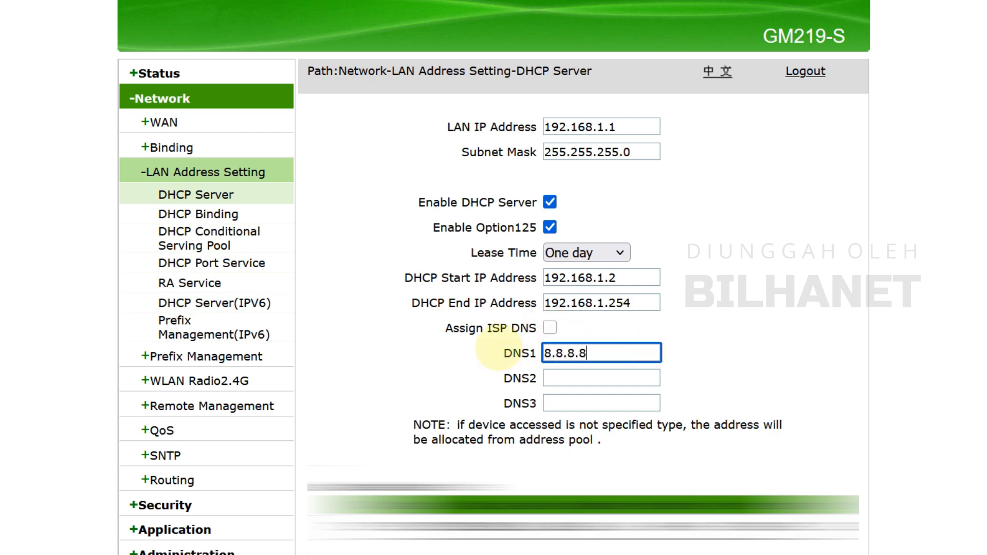
key("Tab")
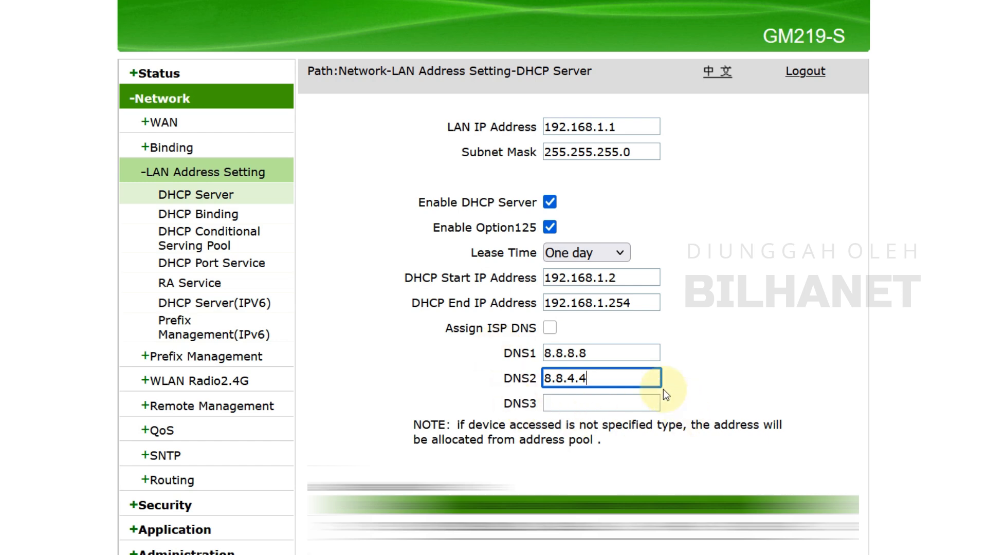
double_click(519, 353)
double_click(519, 378)
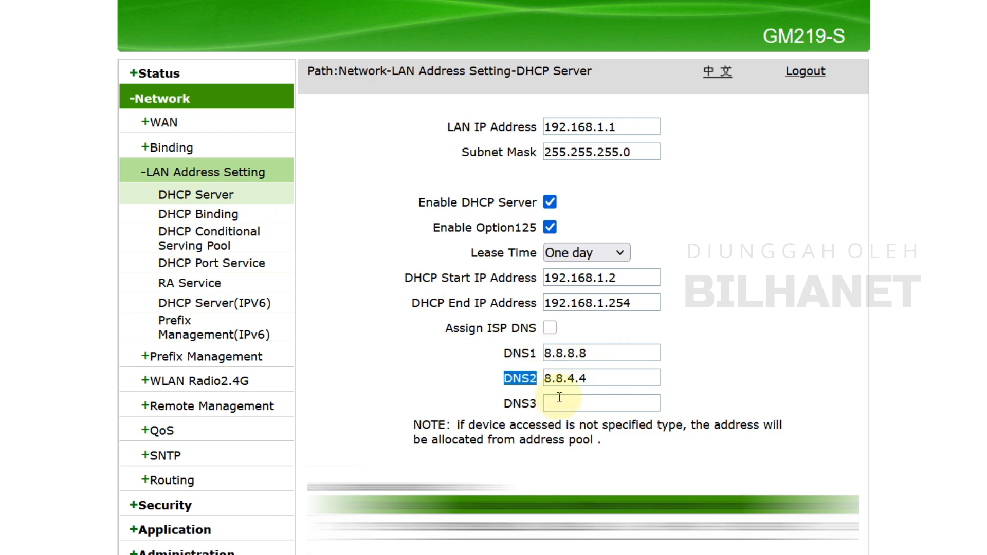
Set the DHCP server's lease time to An hour
left_click(549, 273)
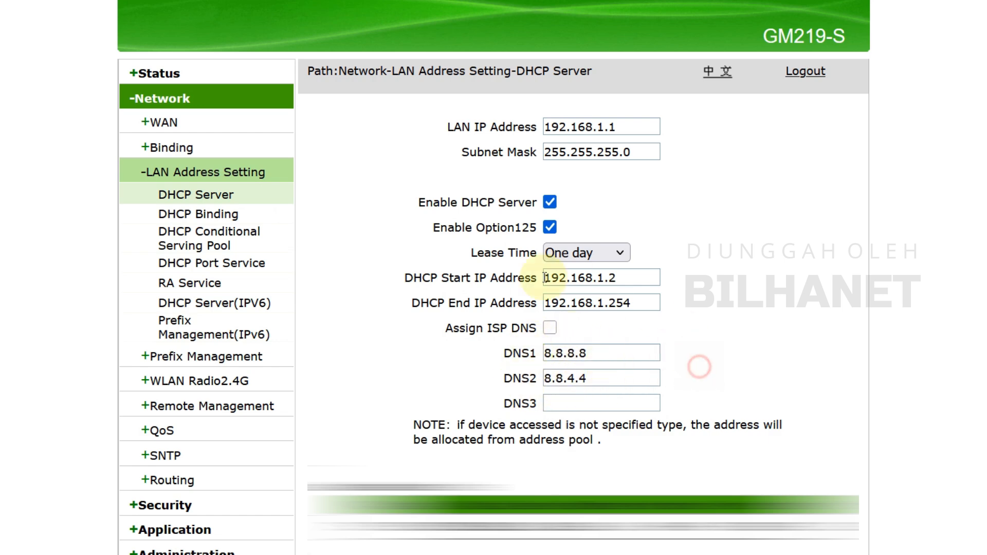
scroll(647, 385, "down", 2)
left_click(565, 155)
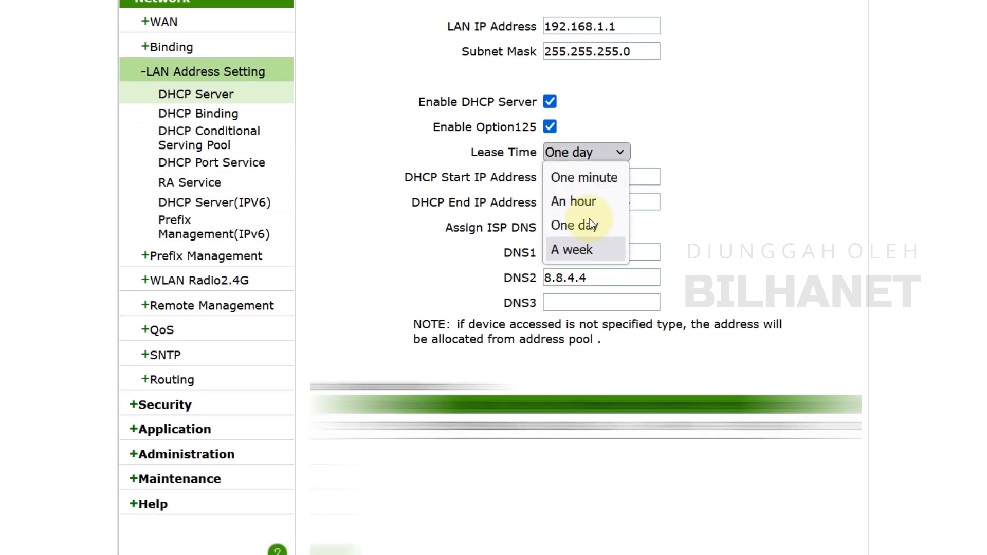
left_click(585, 202)
left_click(737, 179)
scroll(701, 275, "up", 2)
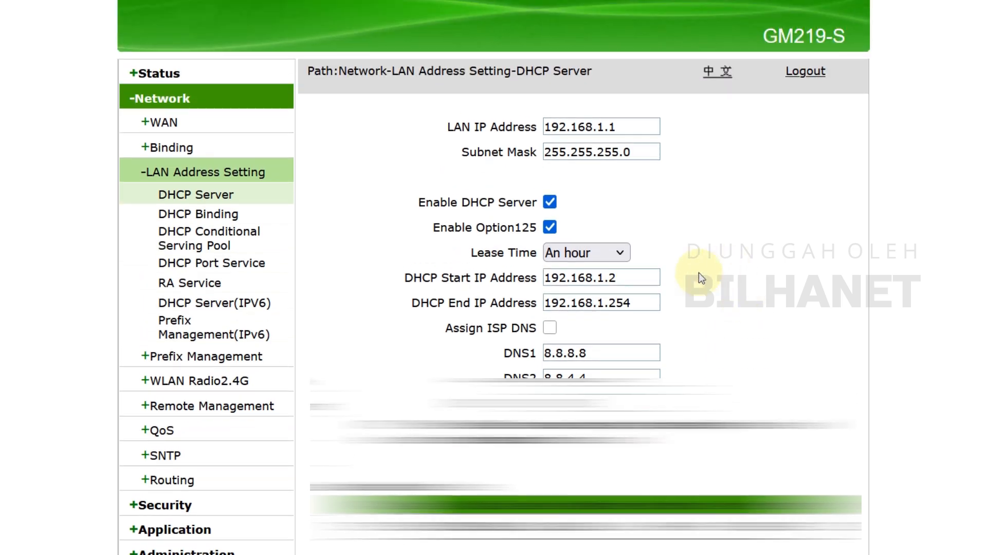
scroll(746, 391, "down", 6)
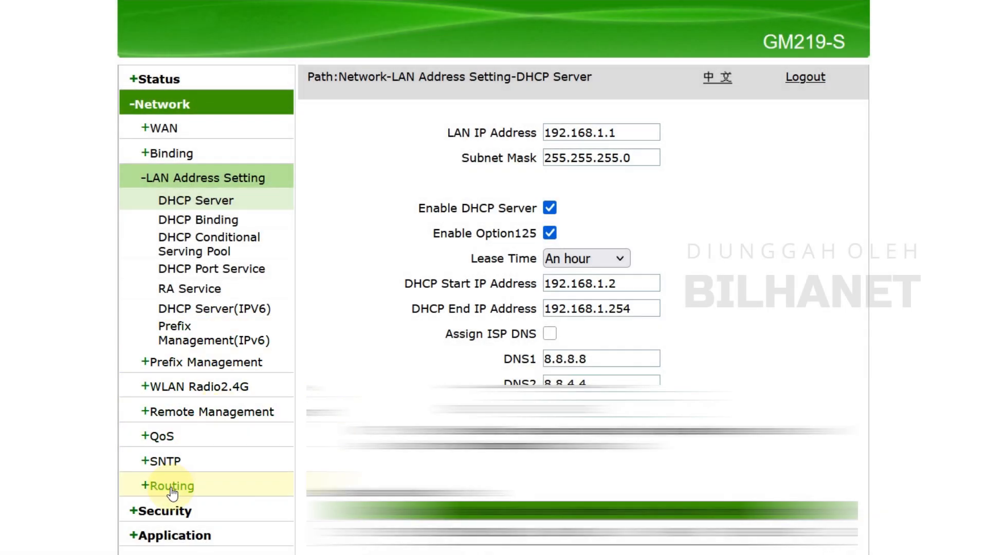
Open the basic settings of the 2.4G WLAN radio and set the band width to 20MHz
scroll(161, 334, "down", 2)
left_click(194, 290)
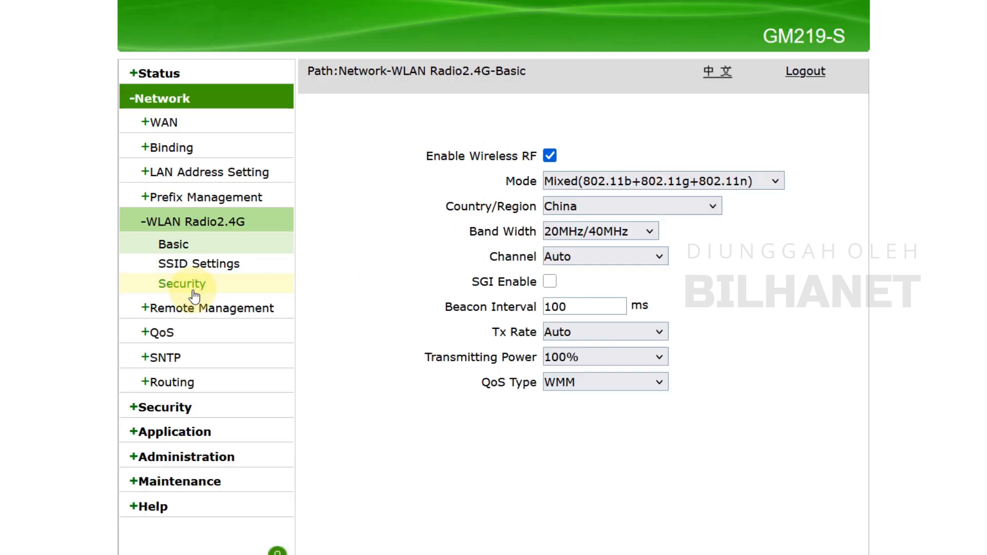
left_click(601, 210)
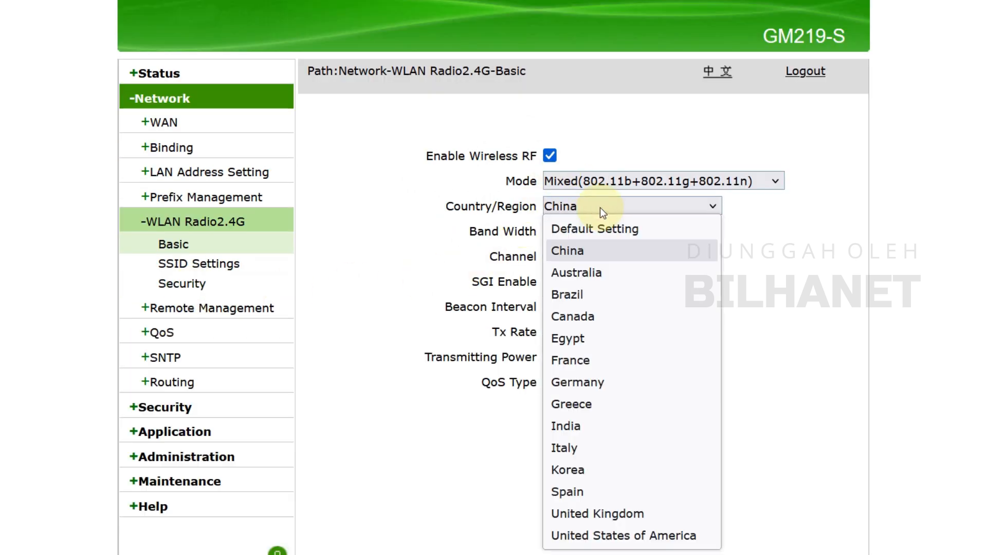
left_click(600, 207)
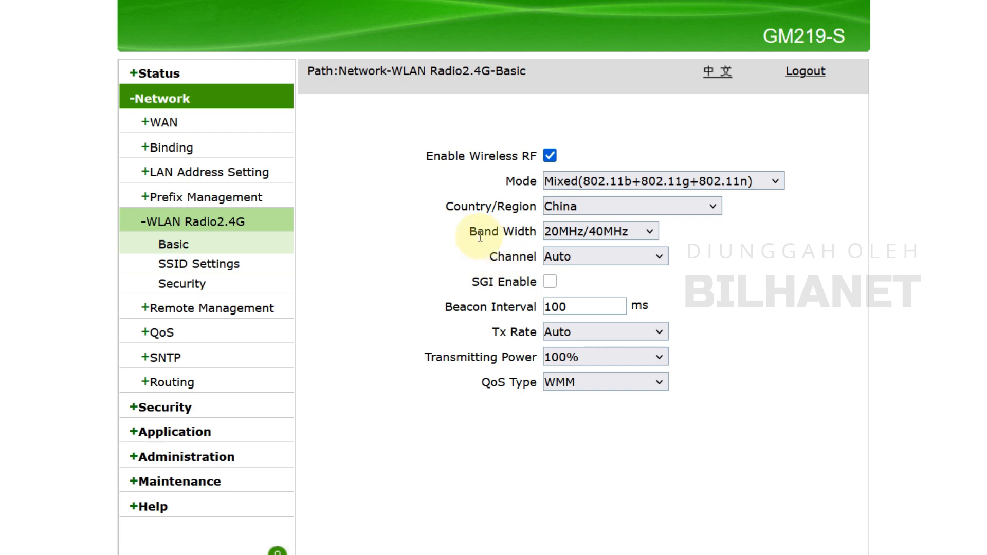
left_click(568, 230)
left_click(573, 254)
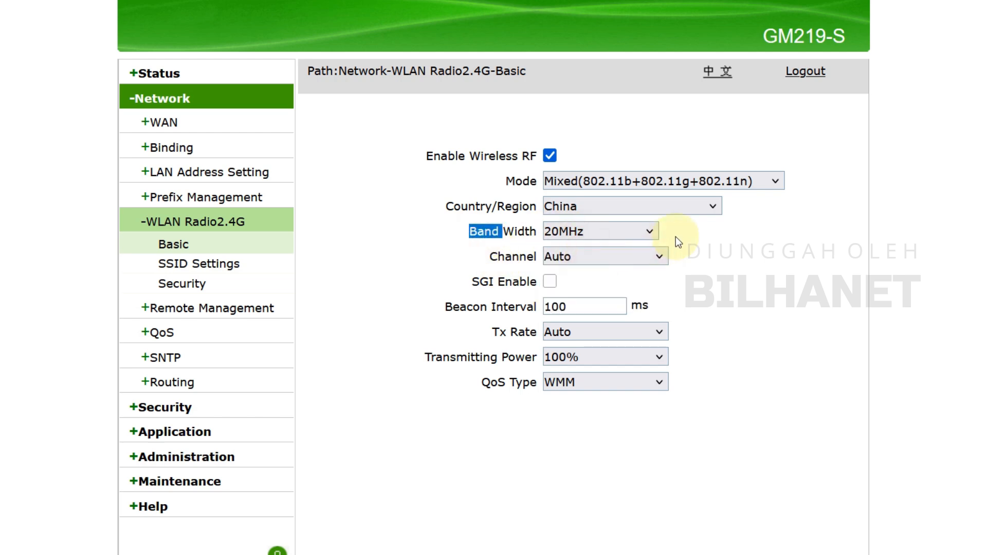
Set the 2.4G wireless channel to Auto and submit the basic radio settings
left_click(576, 257)
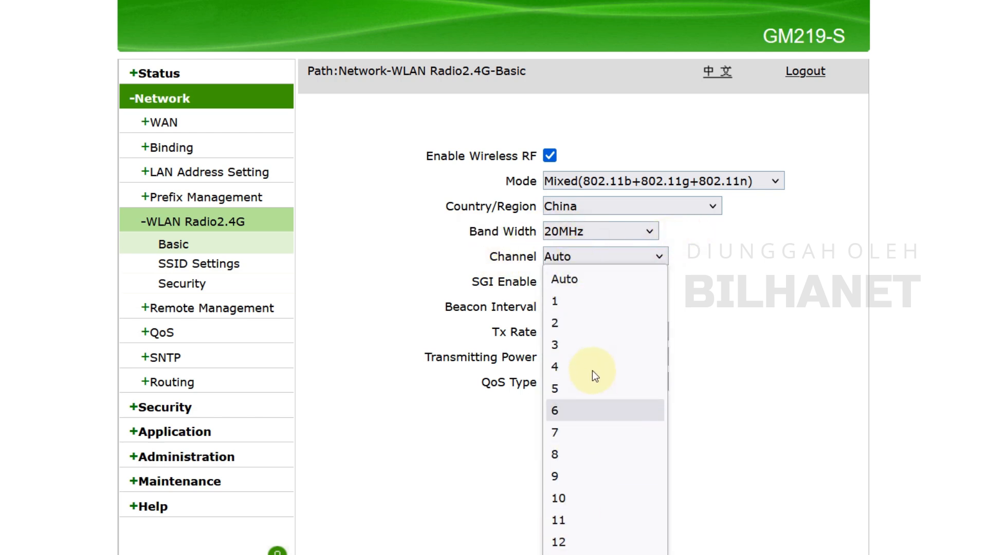
left_click(595, 278)
left_click(723, 271)
scroll(722, 271, "down", 3)
left_click(751, 518)
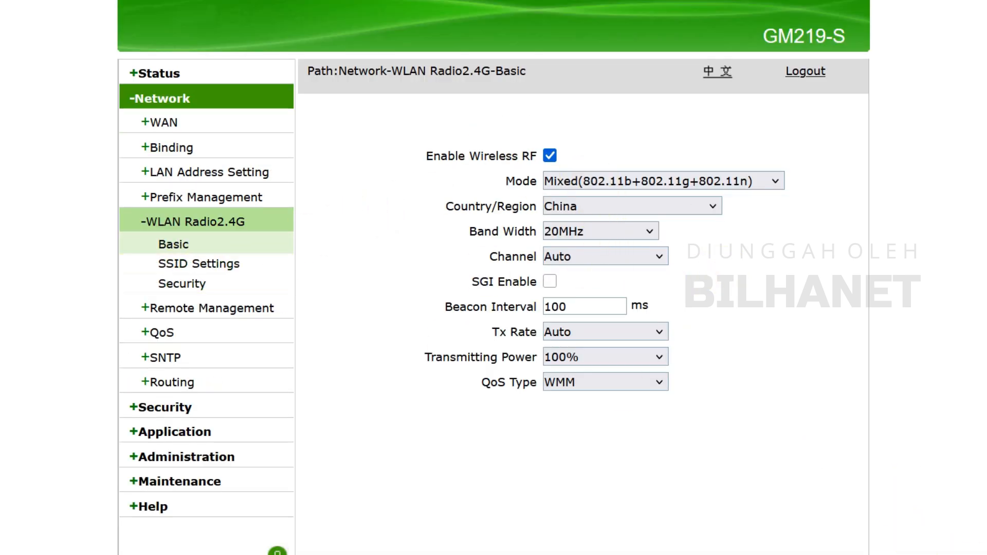
left_click(986, 554)
left_click(894, 355)
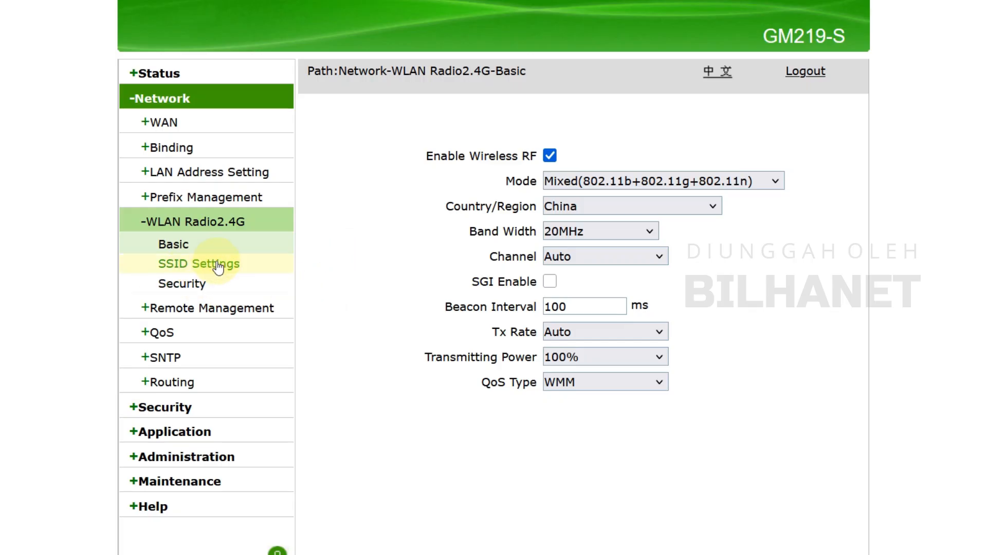
Open the 2.4G SSID settings, choose SSID2 and enable it
left_click(220, 265)
left_click(640, 154)
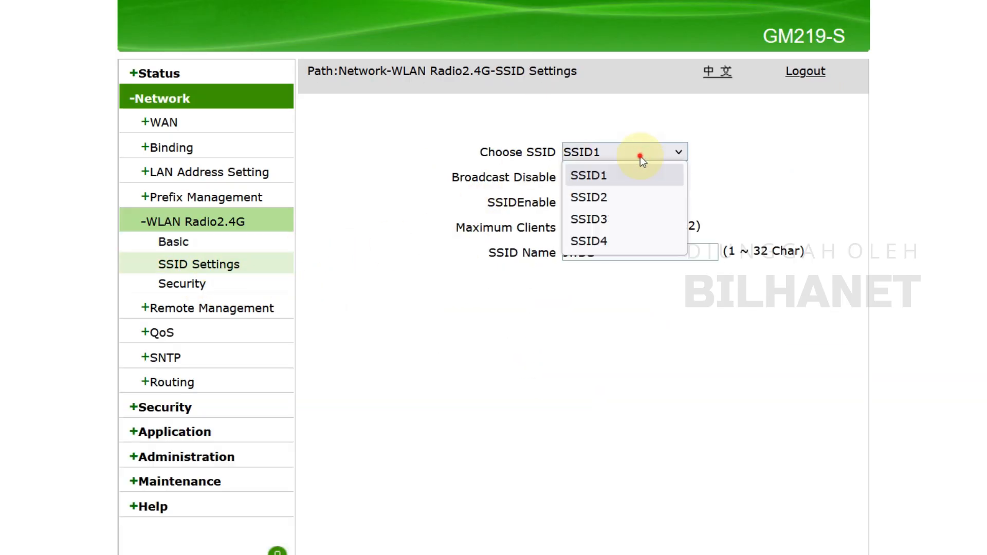
left_click(751, 192)
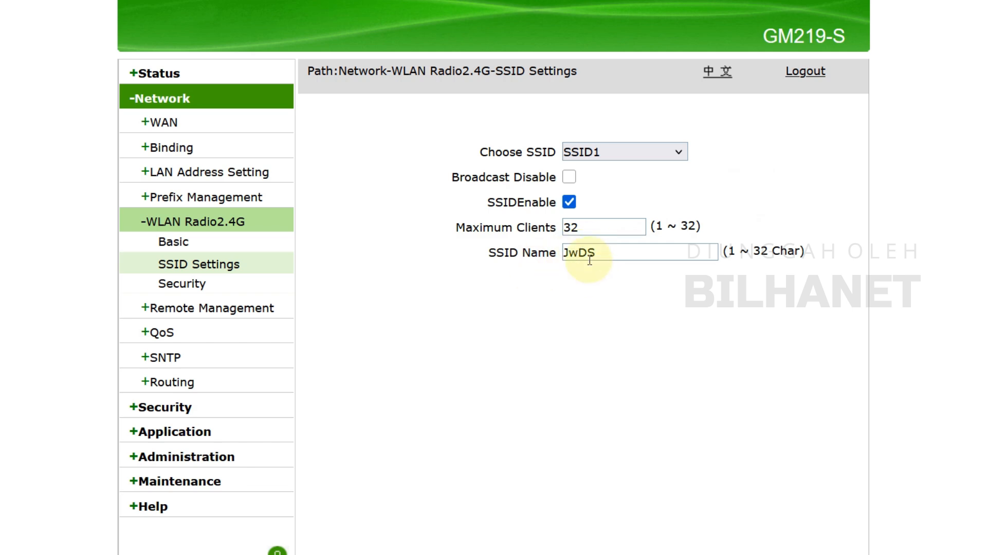
left_click(591, 154)
left_click(587, 196)
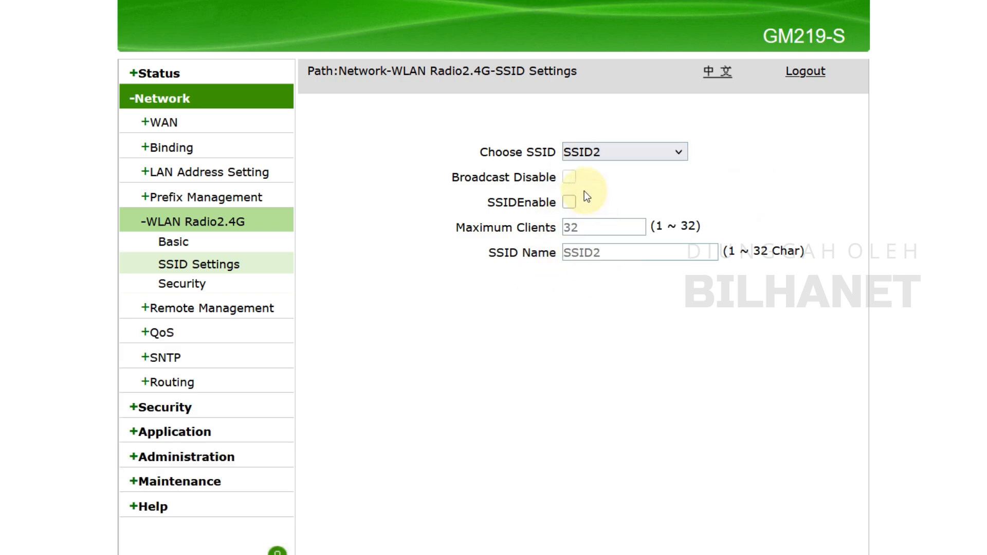
left_click(569, 203)
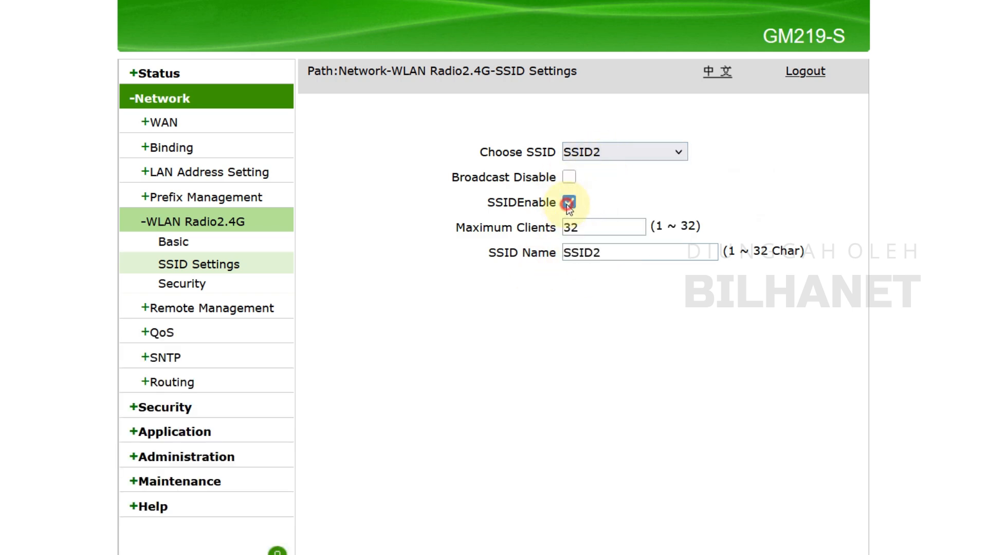
Rename SSID2 as Hotspot Gm219s and submit the SSID settings
left_click_drag(614, 254, 539, 253)
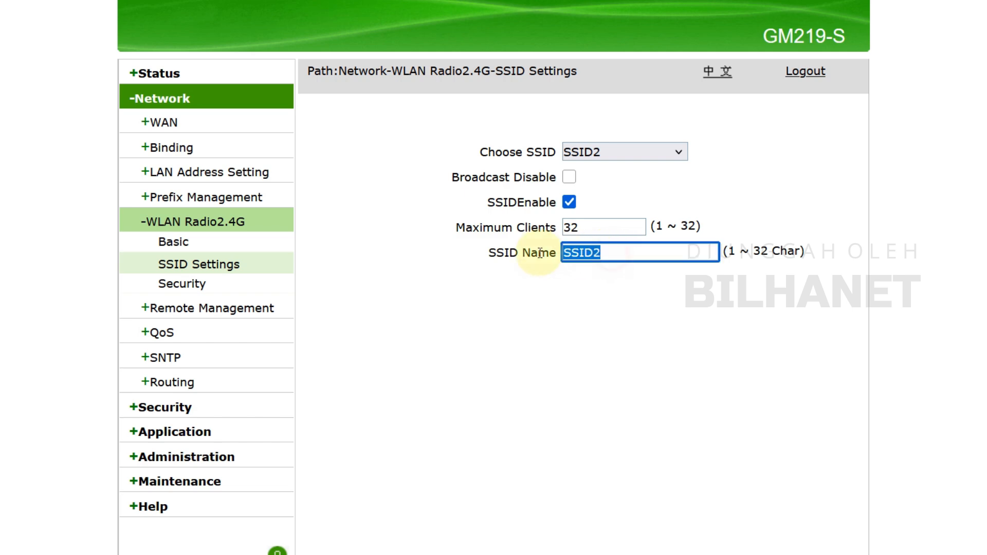
type("Hotspo")
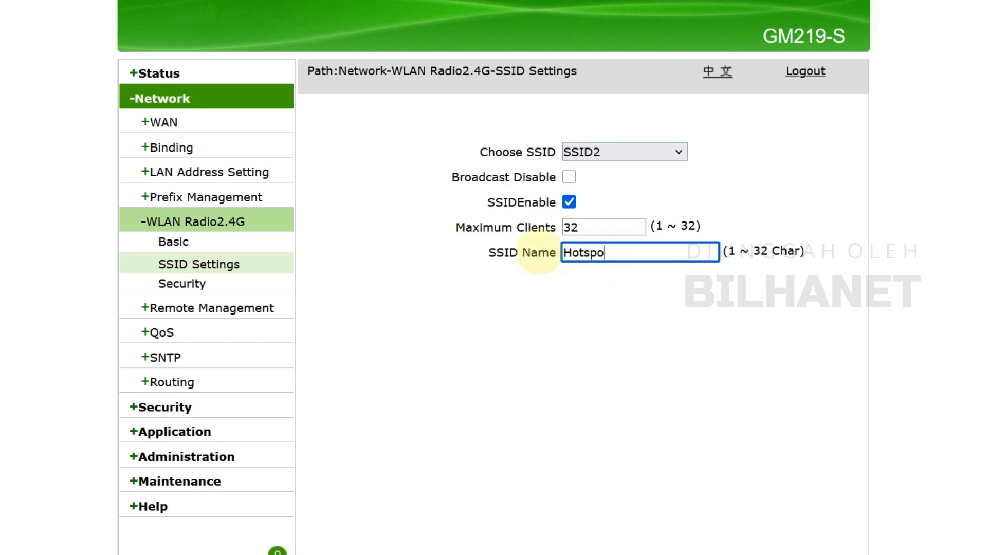
type("t Gm219s")
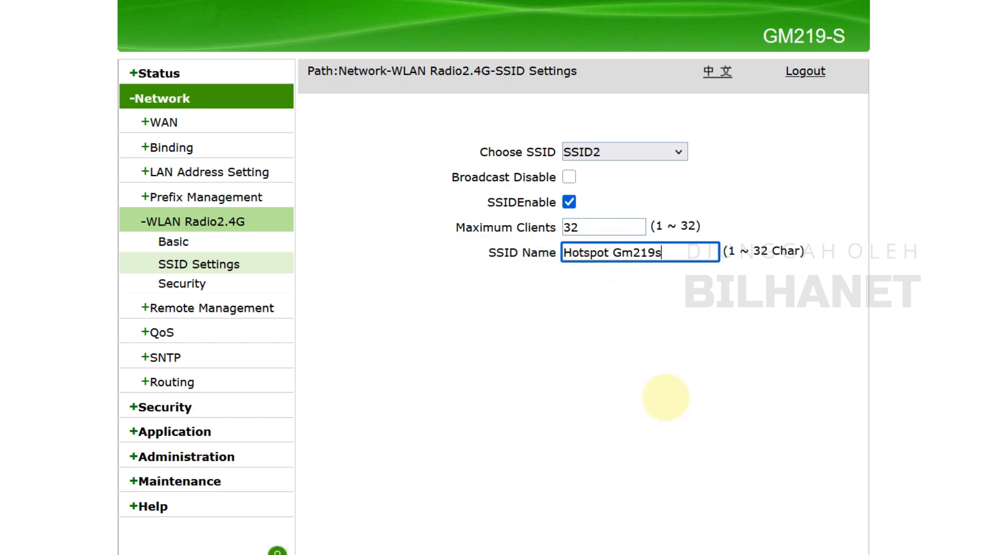
scroll(745, 360, "down", 4)
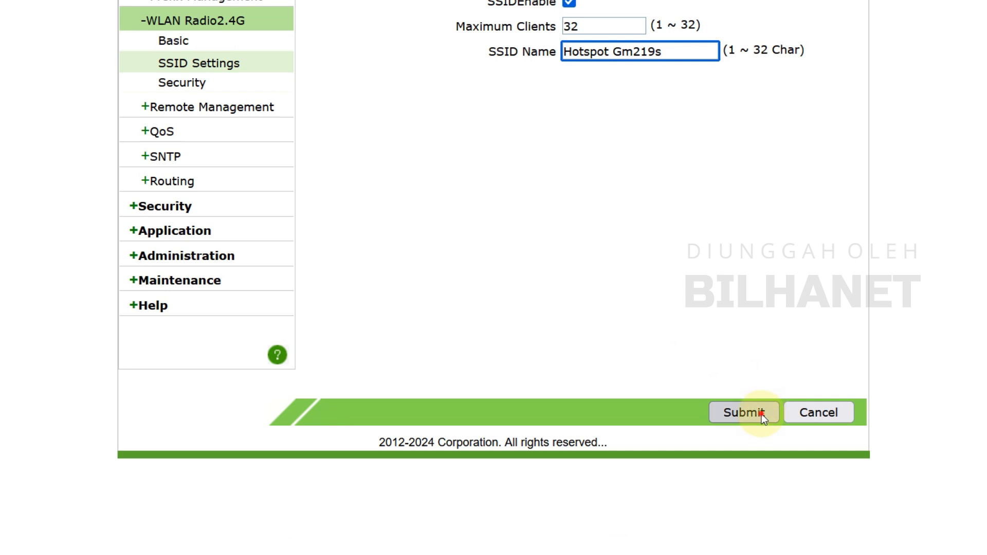
left_click(745, 412)
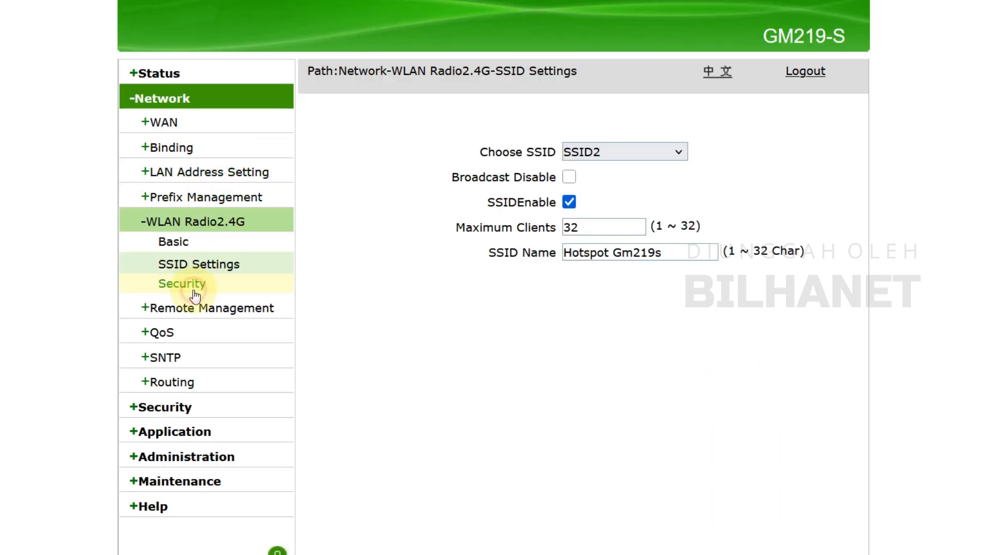
Open the 2.4G WLAN security settings, set SSID2's authentication type to Open System and submit the change
left_click(194, 294)
left_click(591, 152)
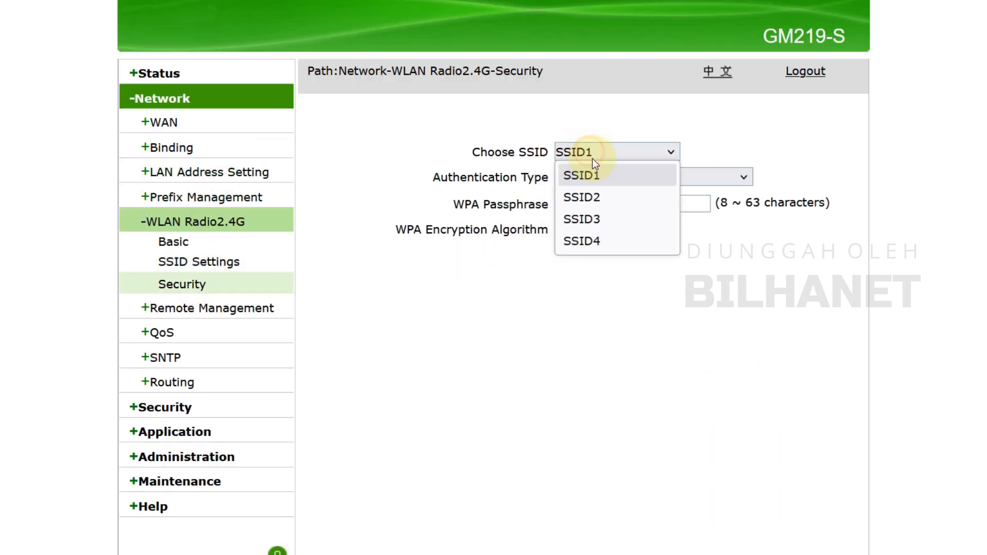
left_click(611, 177)
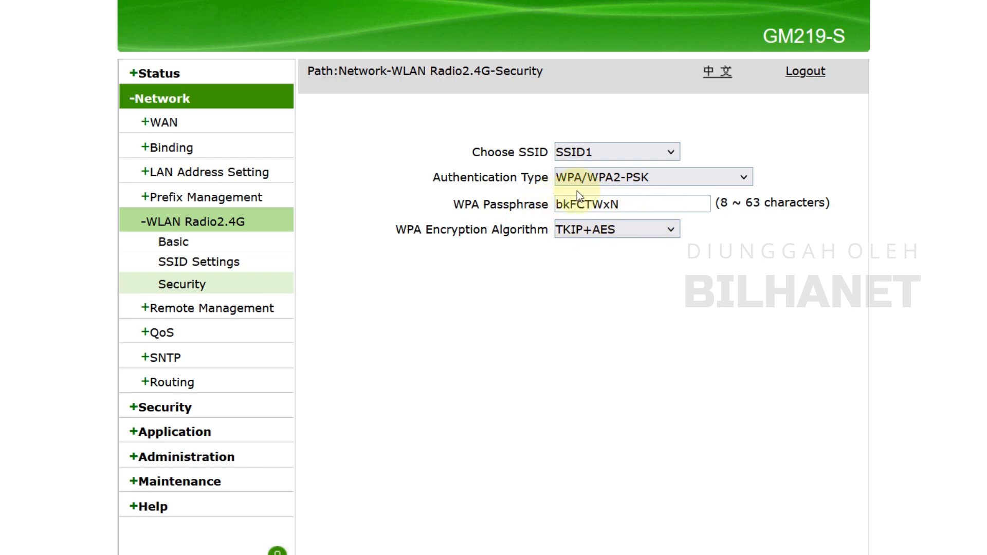
left_click(574, 154)
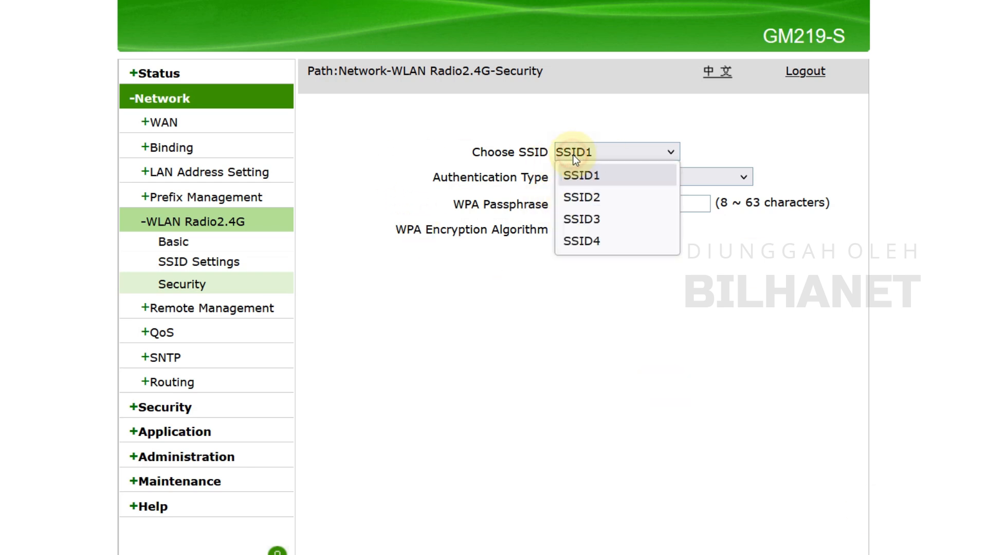
left_click(600, 199)
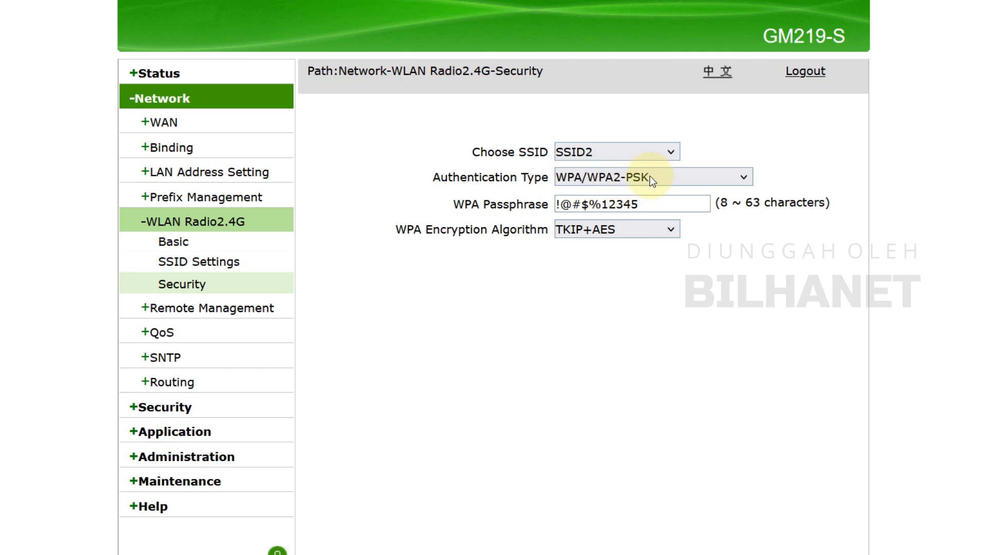
left_click(650, 176)
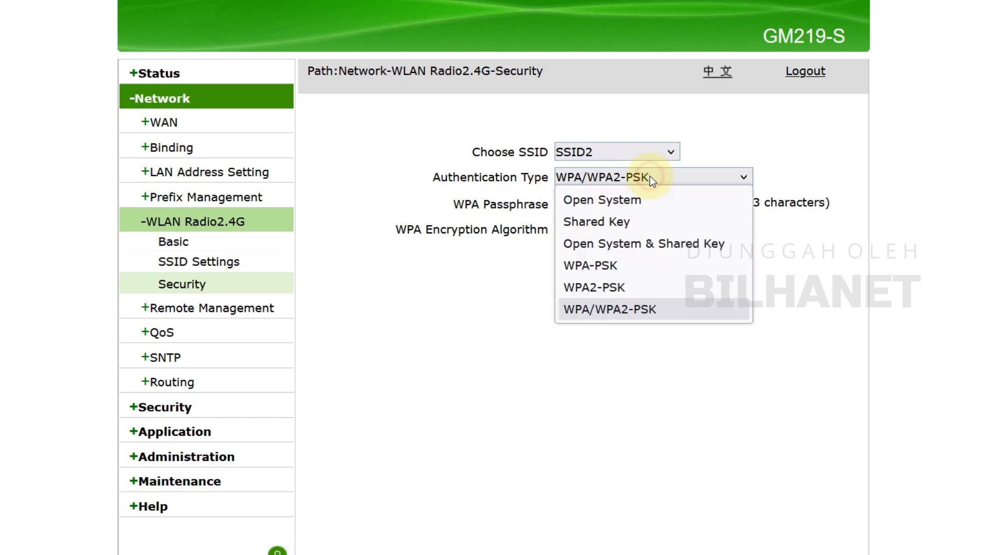
left_click(603, 200)
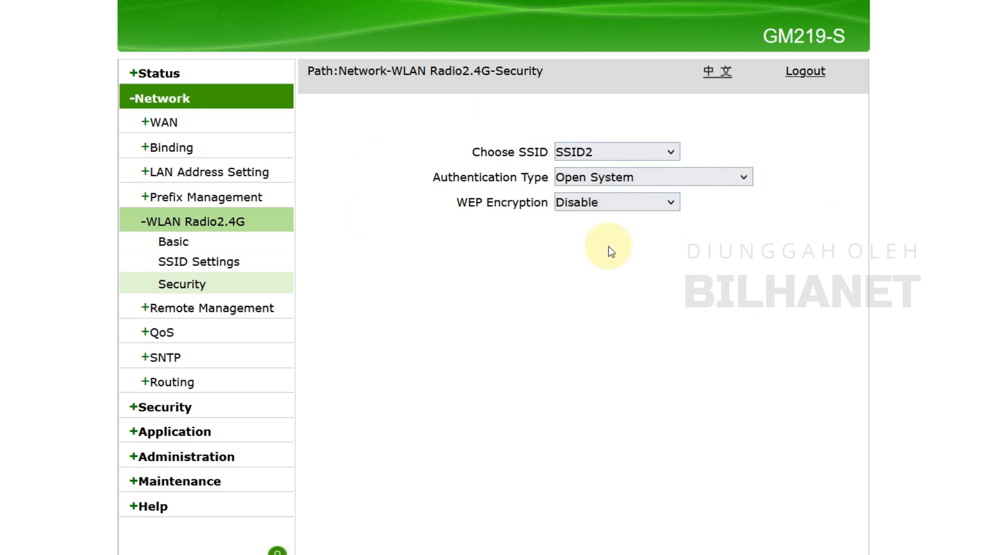
scroll(610, 249, "down", 2)
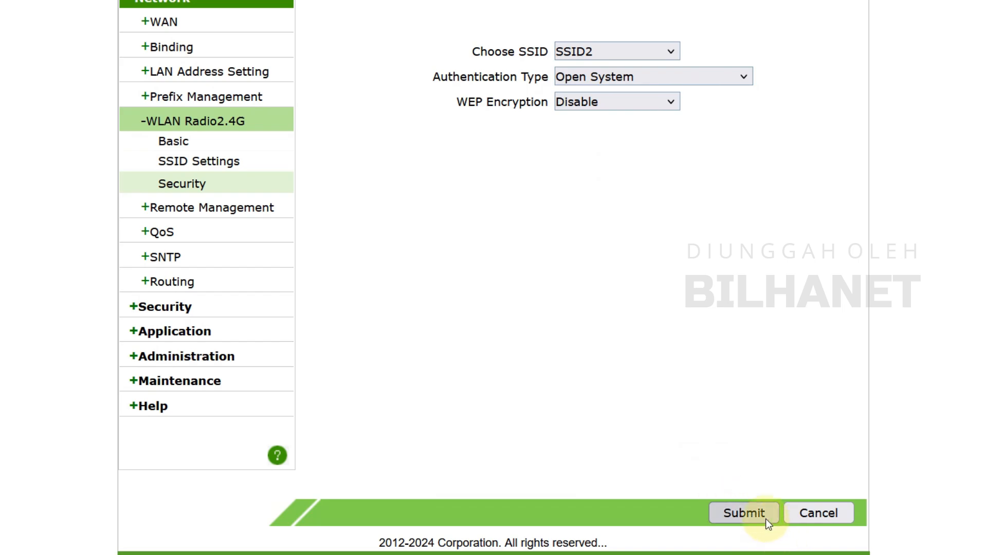
left_click(766, 519)
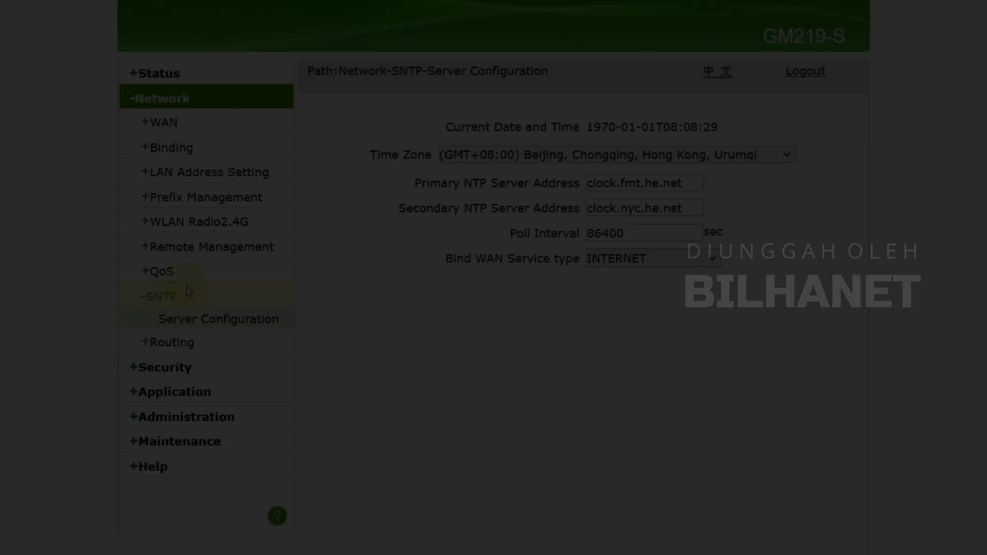
Set the SNTP server configuration's time zone to (GMT+07:00) Bangkok, Hanoi, Jakarta and submit it
left_click(190, 317)
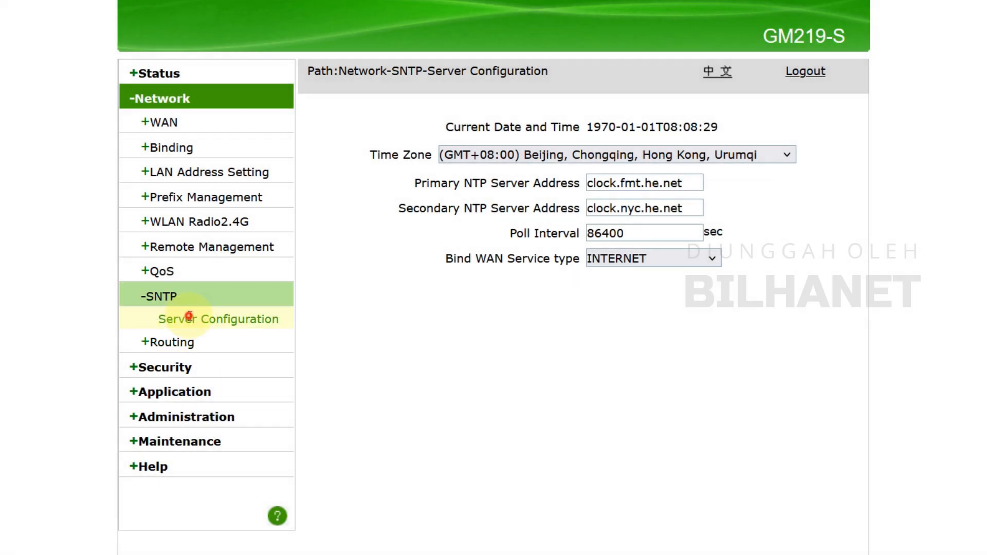
left_click(557, 155)
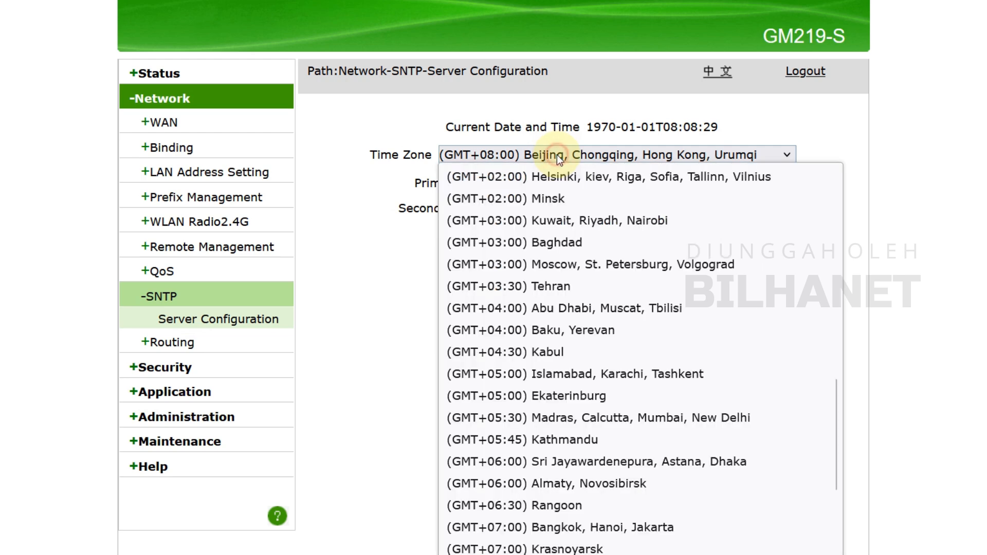
scroll(558, 360, "down", 4)
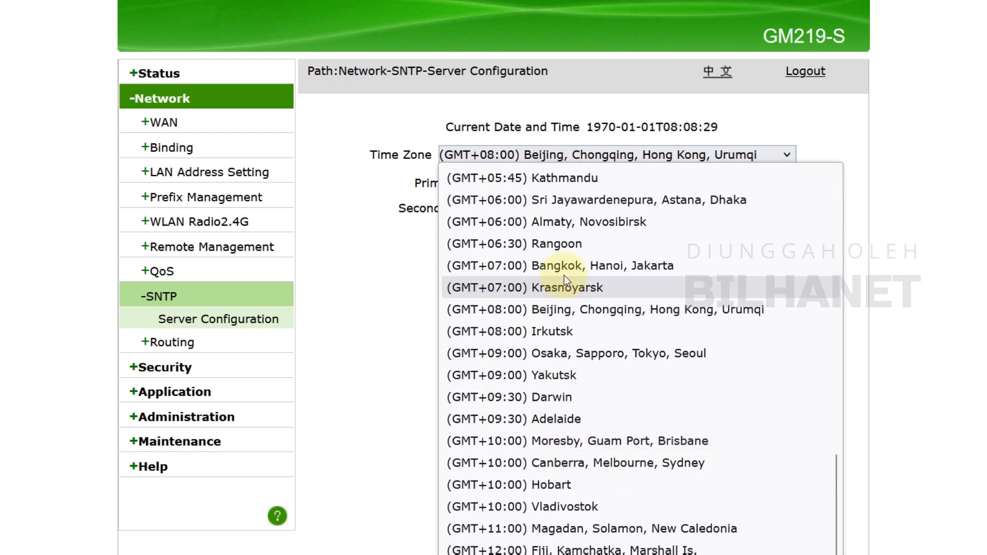
left_click(598, 266)
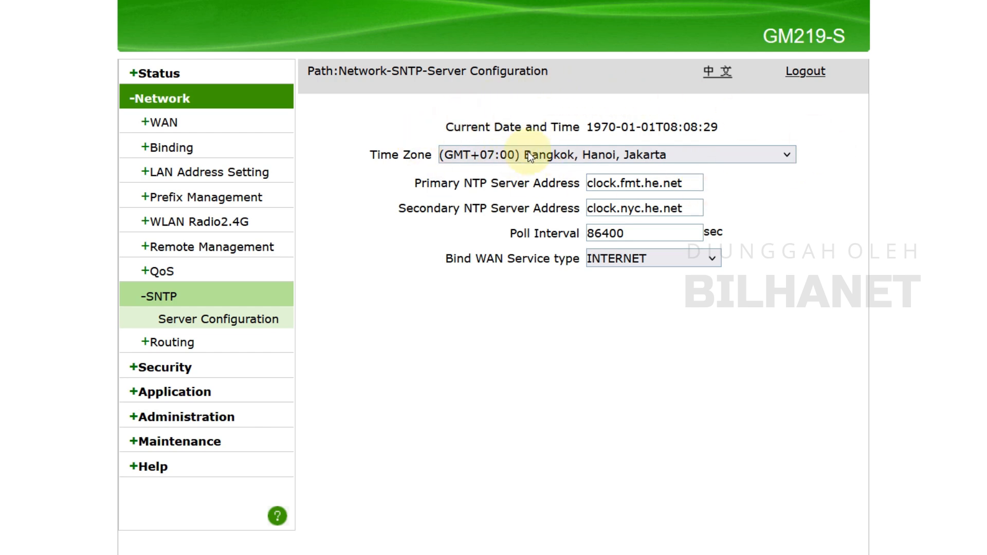
left_click(740, 554)
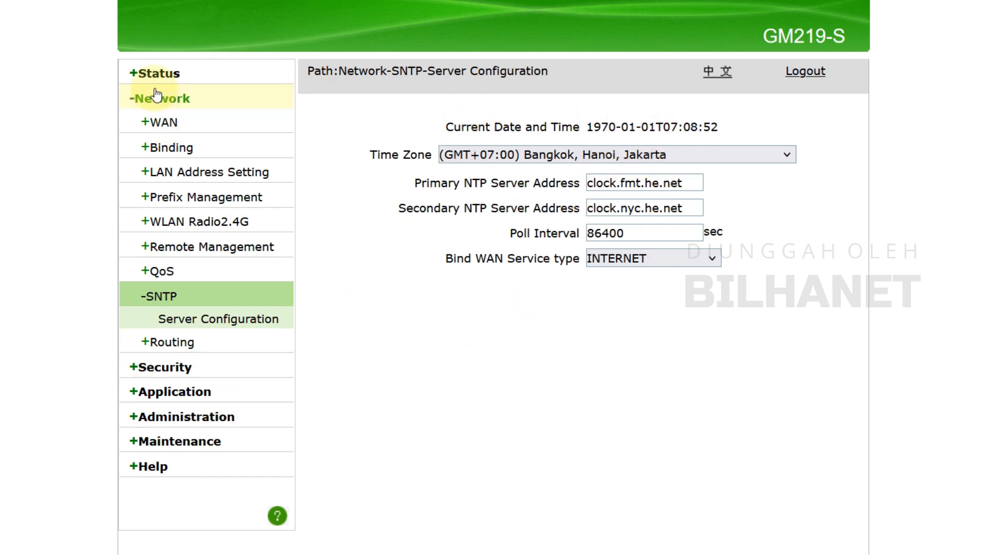
Open the PON mode switch in the system management settings, set the PON mode to EPON and submit it
left_click(193, 417)
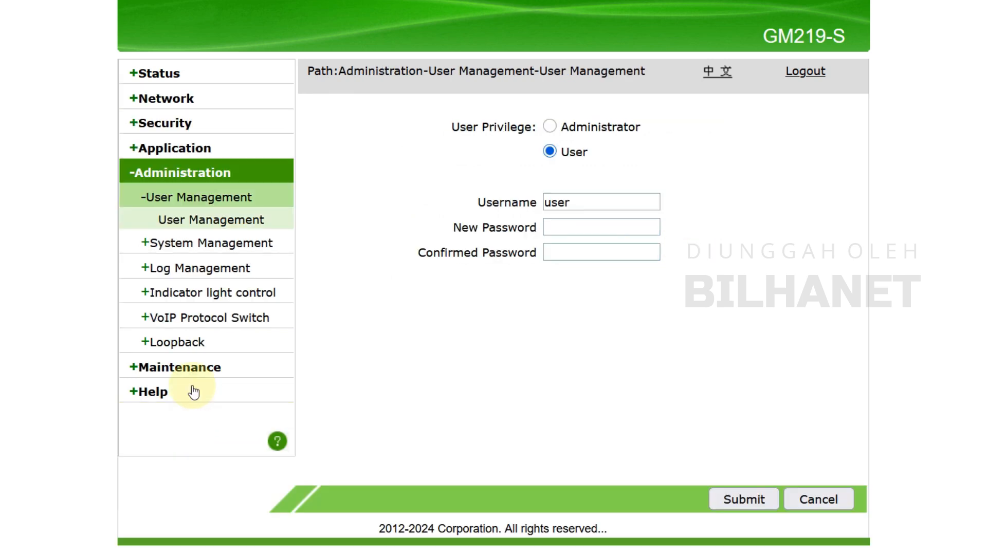
left_click(191, 245)
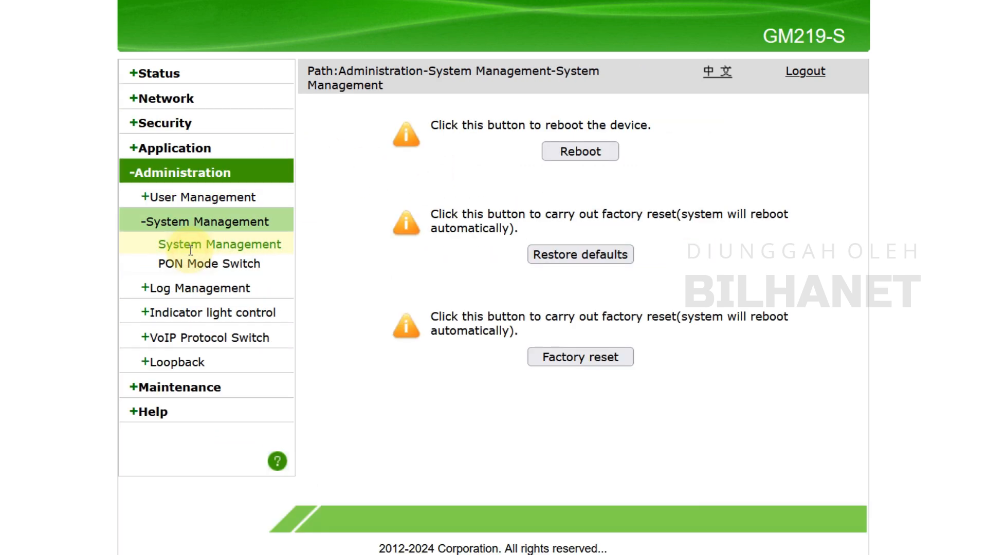
left_click(229, 264)
left_click(597, 132)
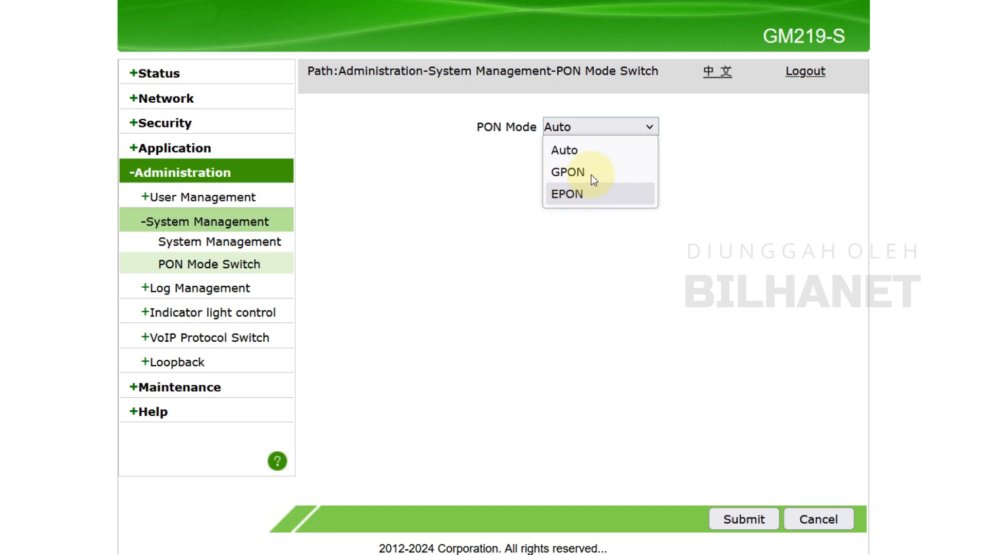
left_click(567, 194)
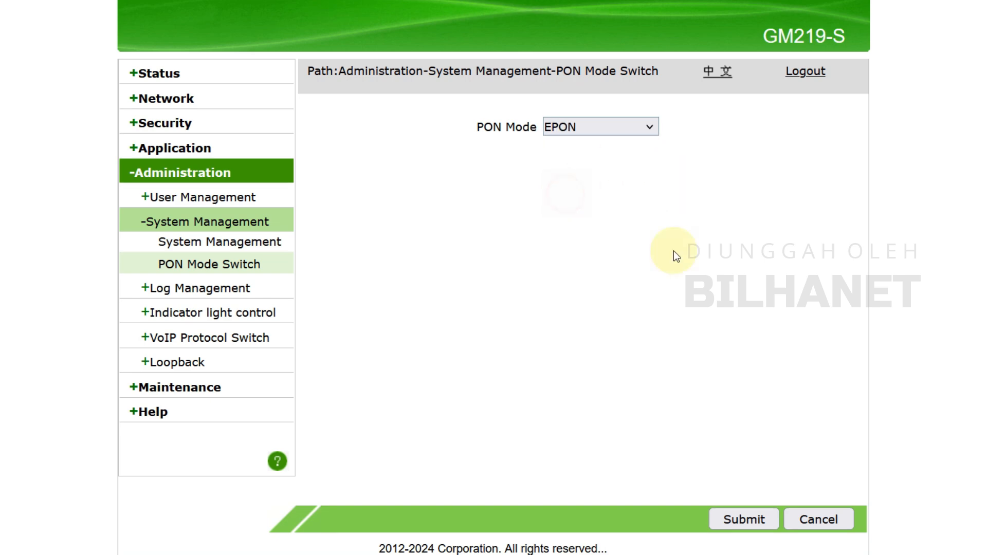
left_click(753, 519)
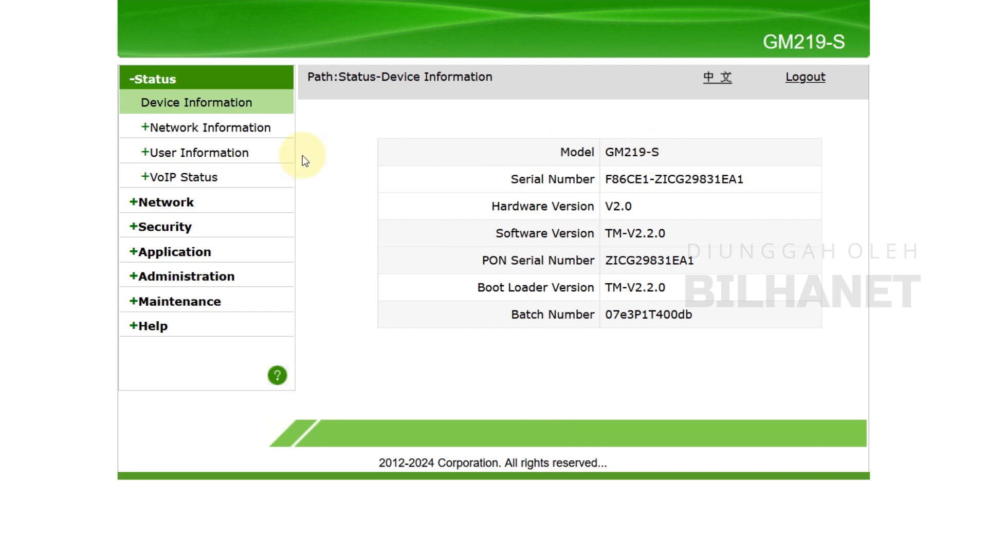
Check the status of the PPPoE WAN connection and copy its IP address into the browser's search box
left_click(189, 130)
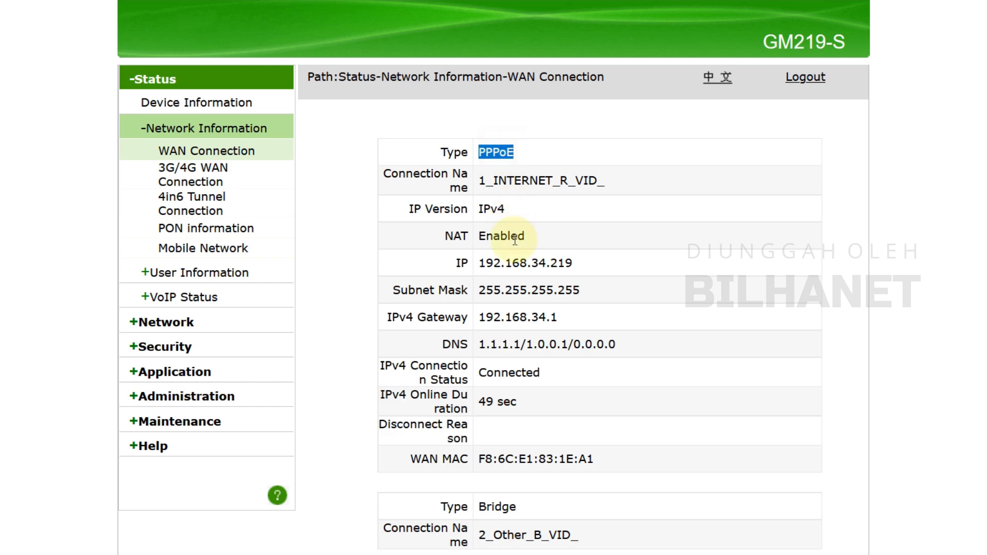
double_click(509, 372)
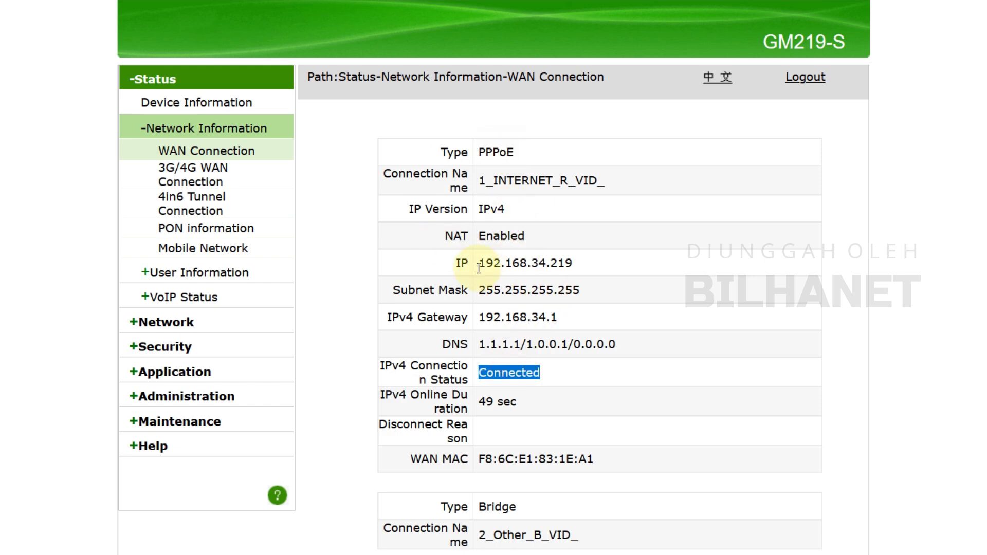
left_click_drag(483, 264, 588, 260)
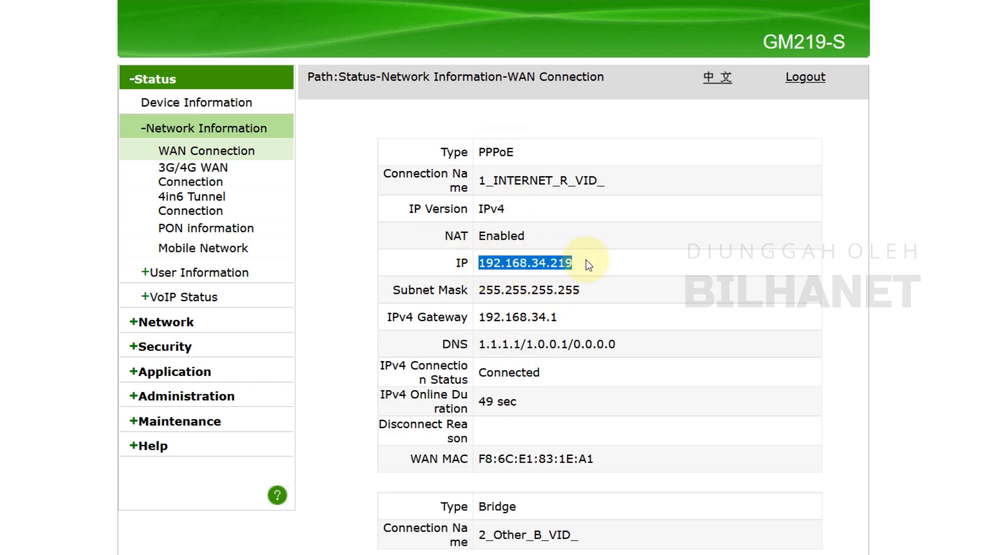
right_click(566, 265)
left_click(595, 278)
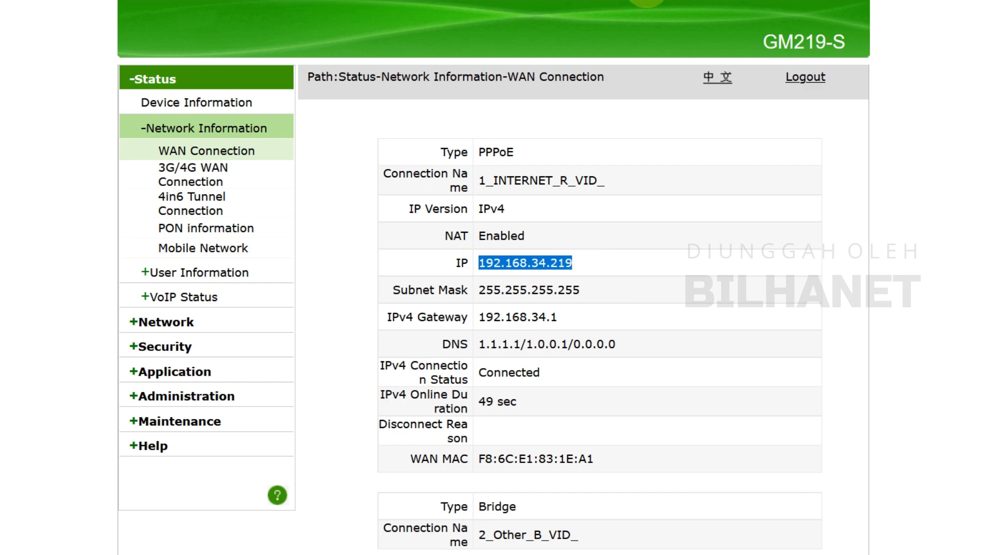
left_click(646, 0)
right_click(647, 0)
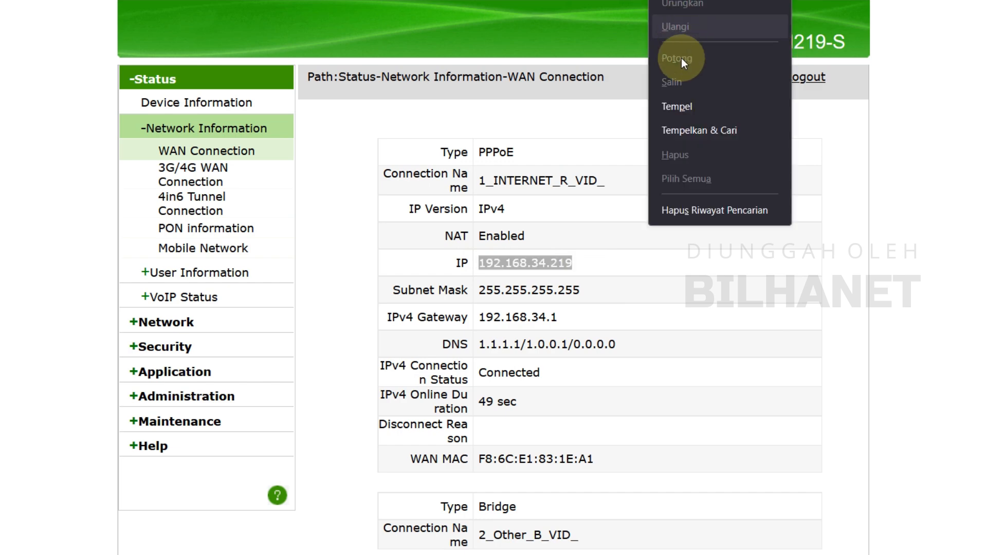
left_click(699, 105)
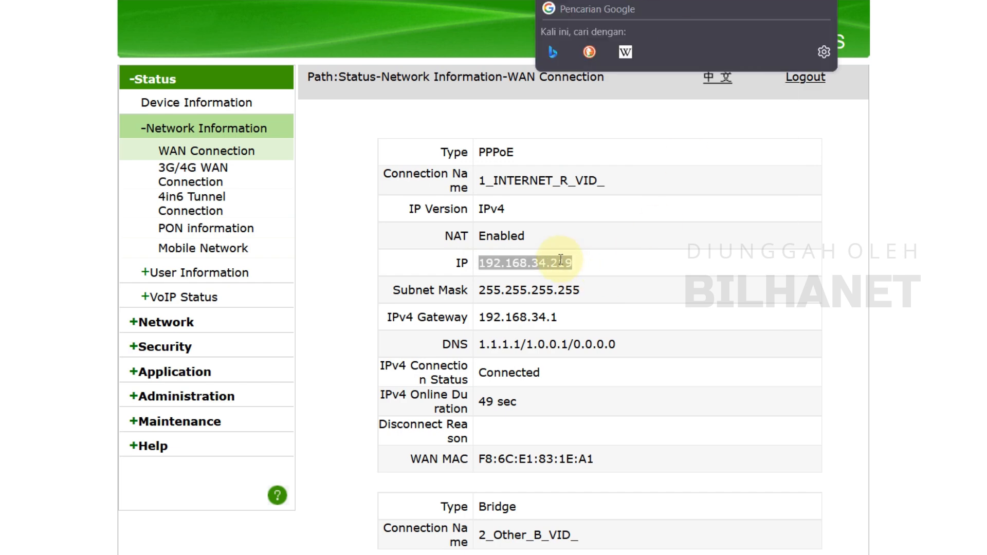
left_click(576, 264)
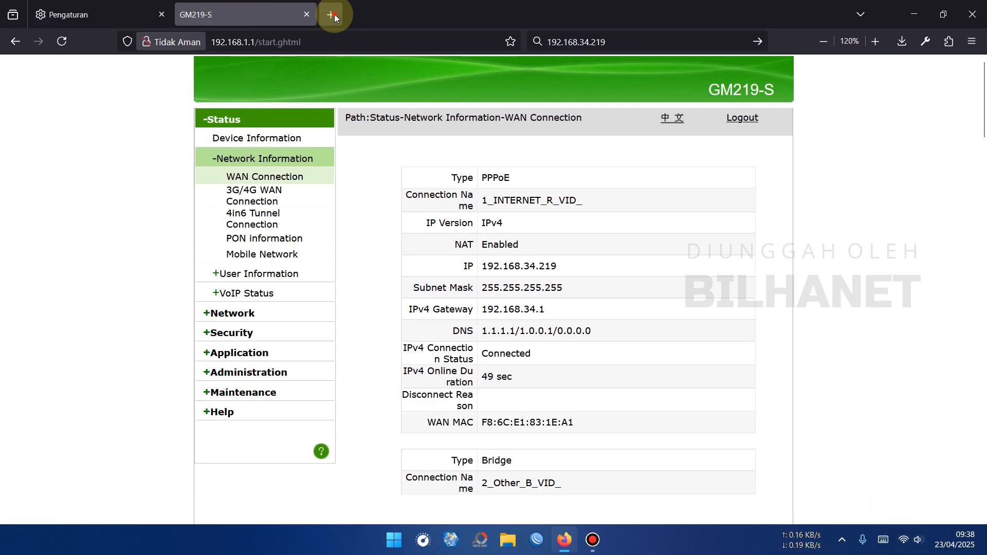
Test internet access by searching the web for "tes" in a new tab, and check the computer's network connection
left_click(332, 15)
type("tes")
key("Return")
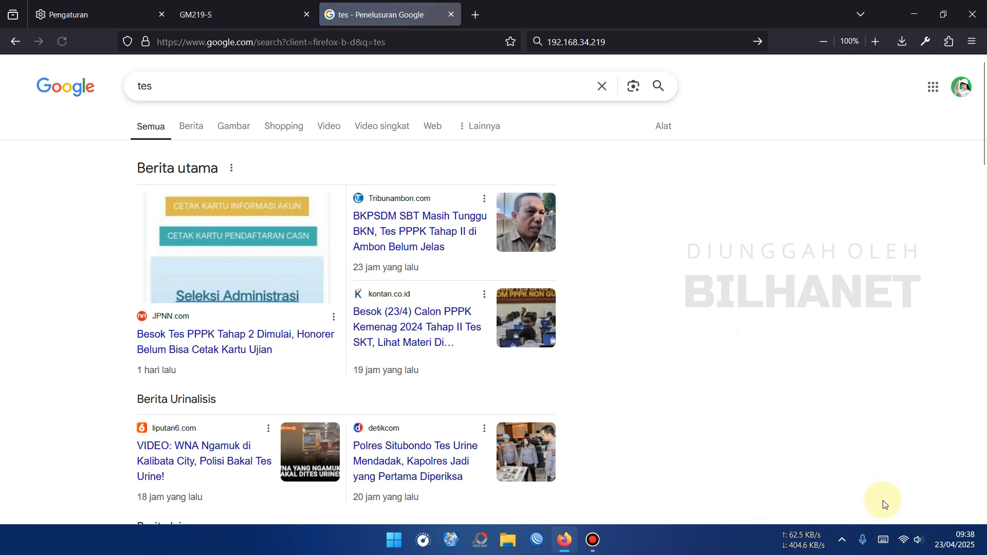
left_click(904, 544)
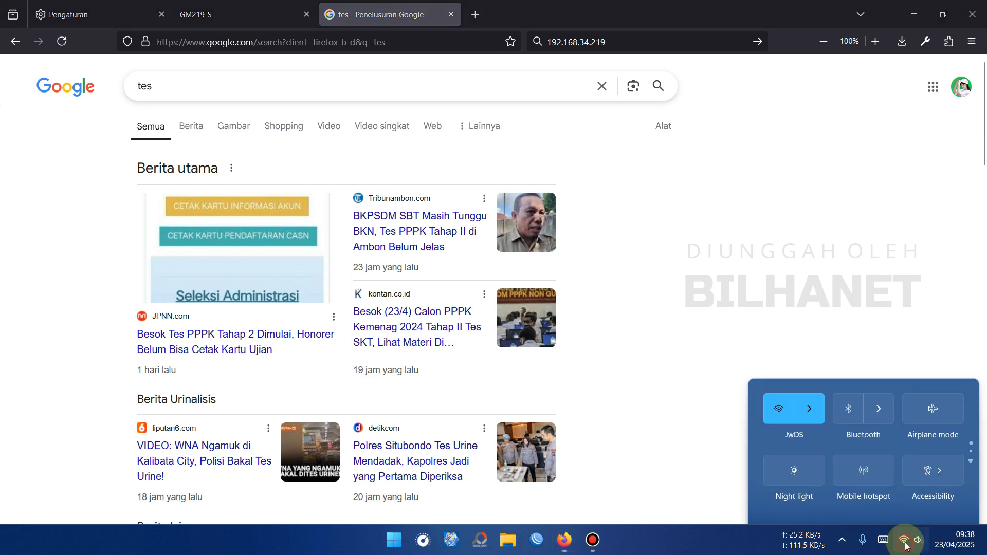
Return to the GM219-S router page and log out
left_click(236, 12)
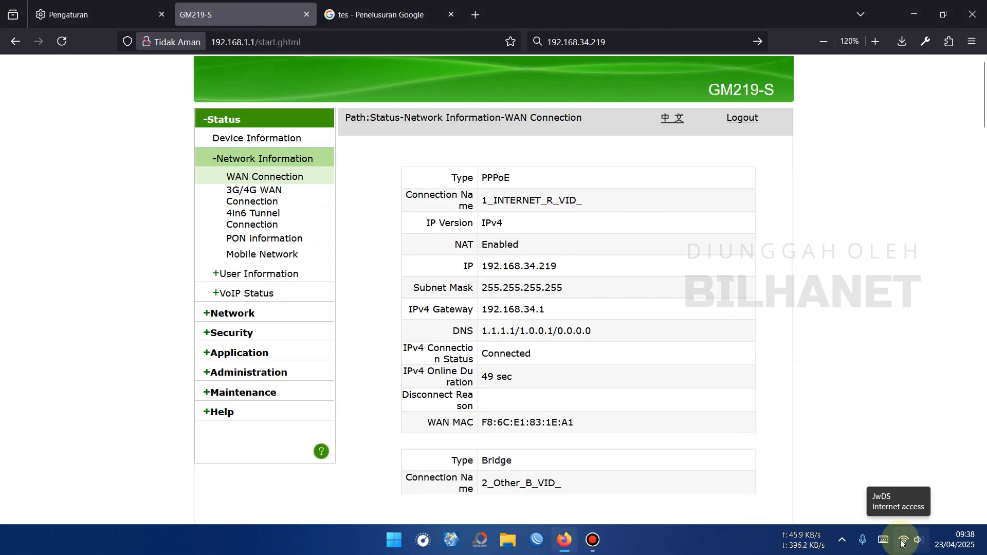
left_click(748, 119)
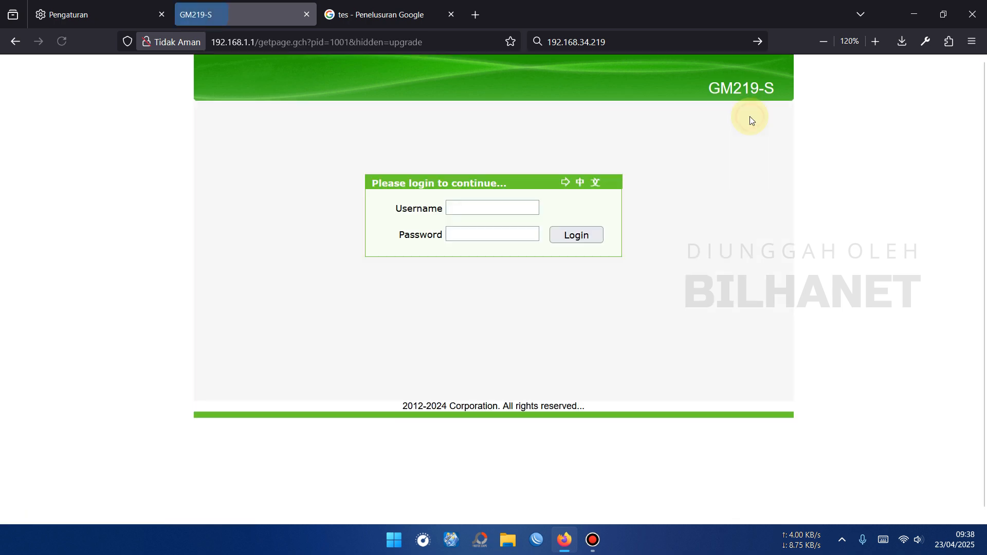
Connect the computer to the open Wi-Fi network Hotspot Gm219s and dismiss the translation offer on the hotspot login page
left_click(903, 539)
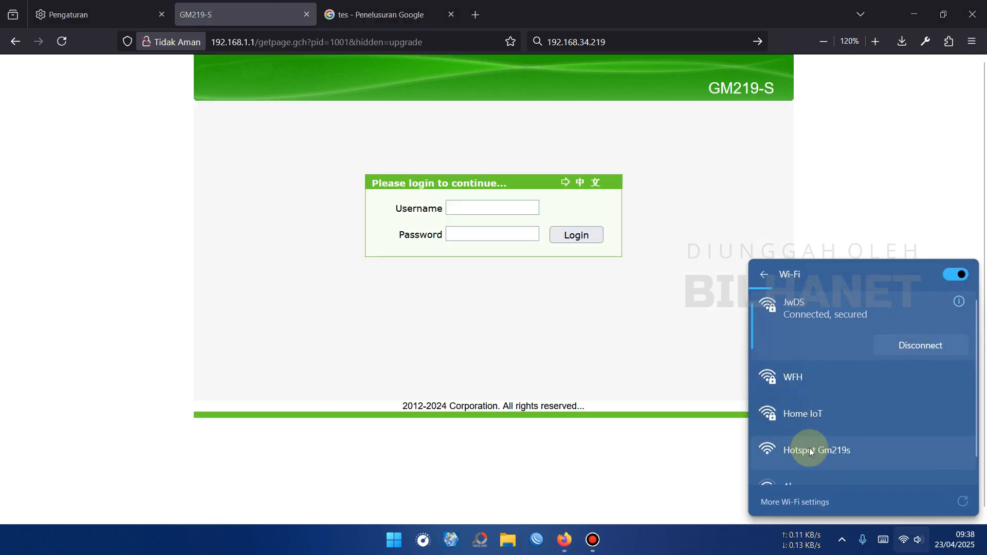
scroll(797, 446, "down", 1)
left_click(836, 431)
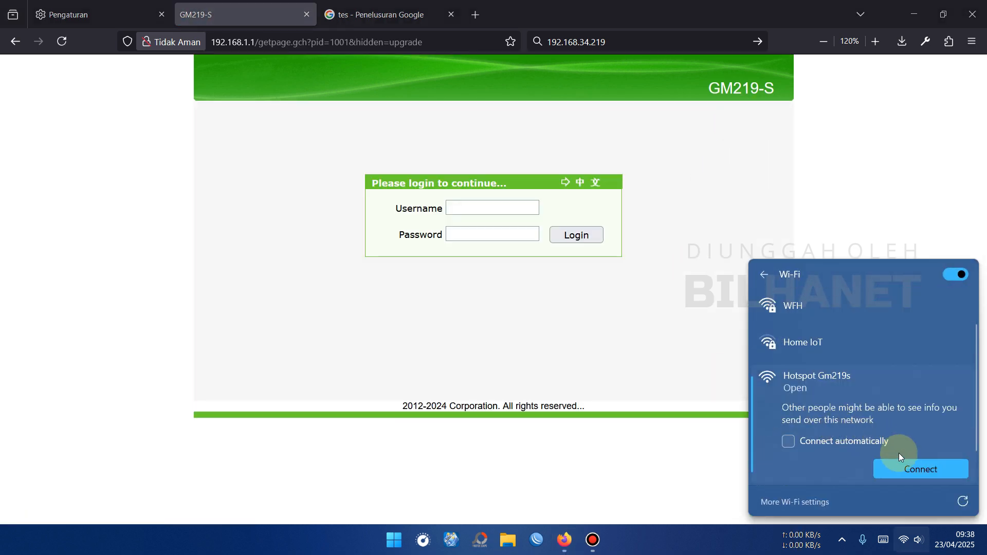
left_click(929, 469)
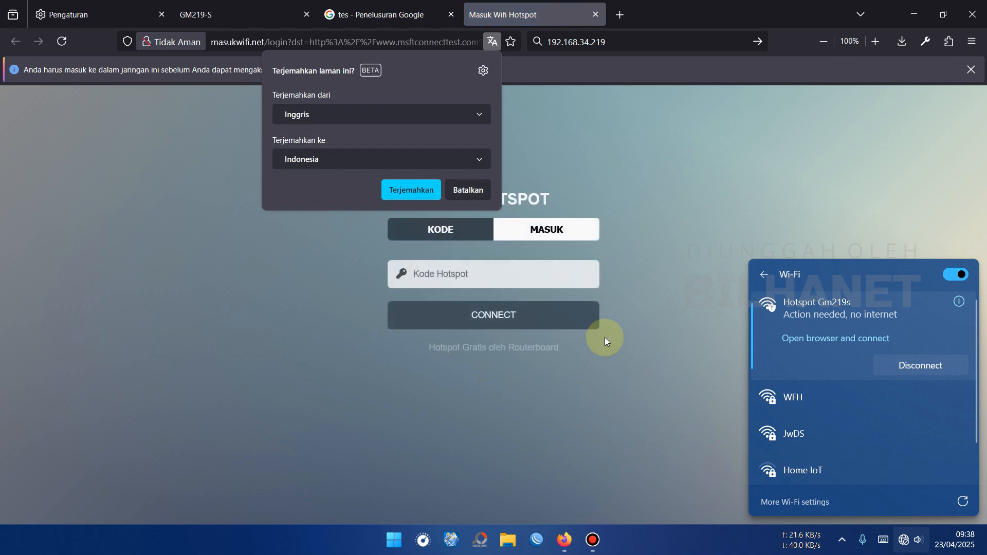
left_click(468, 190)
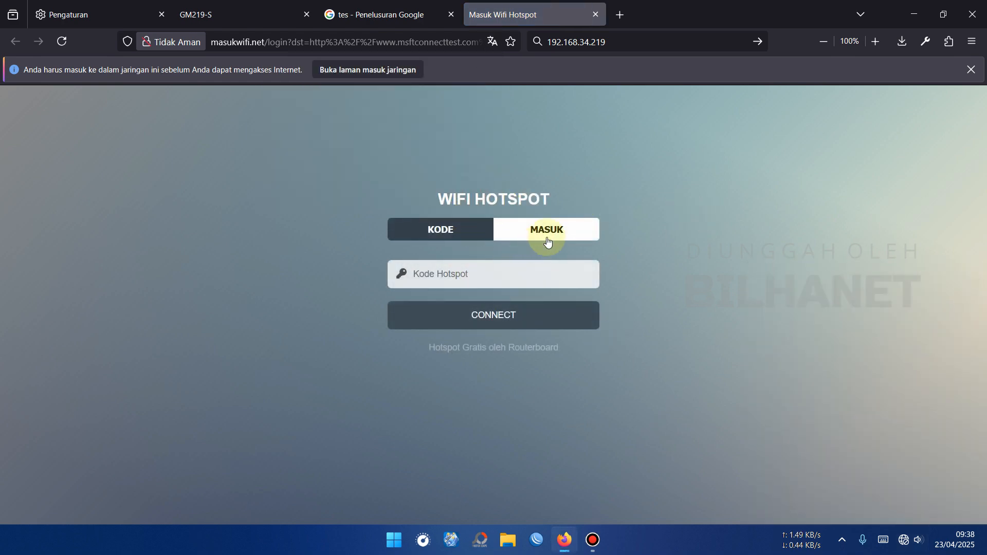
Switch the hotspot page to member login, log in with username R3p and the hotspot password, and close the save-password offer
left_click(547, 242)
left_click(501, 253)
type("R3p")
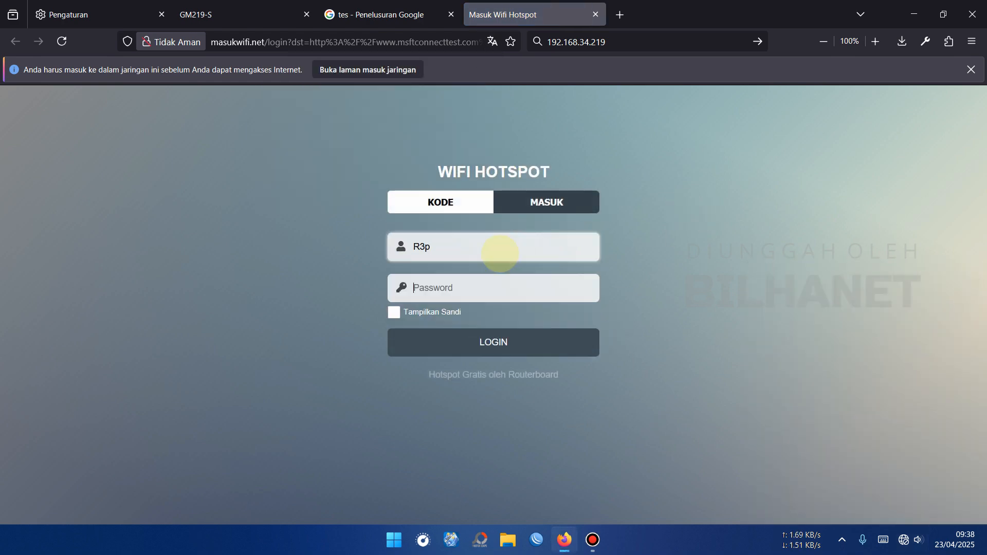
type("•••")
key("Return")
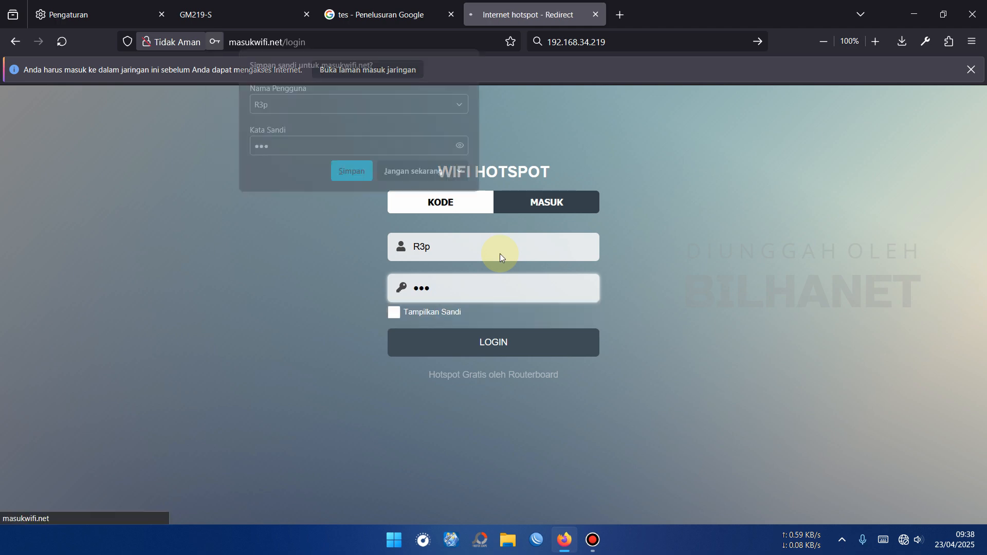
left_click(374, 176)
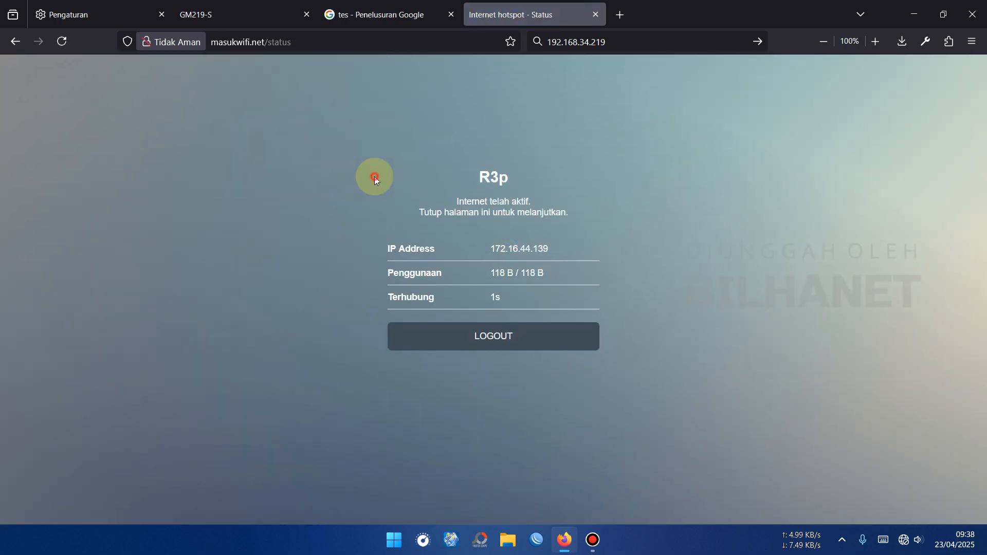
Test internet access through the hotspot by searching Google for "test" in the existing search results tab
left_click(403, 20)
left_click(295, 93)
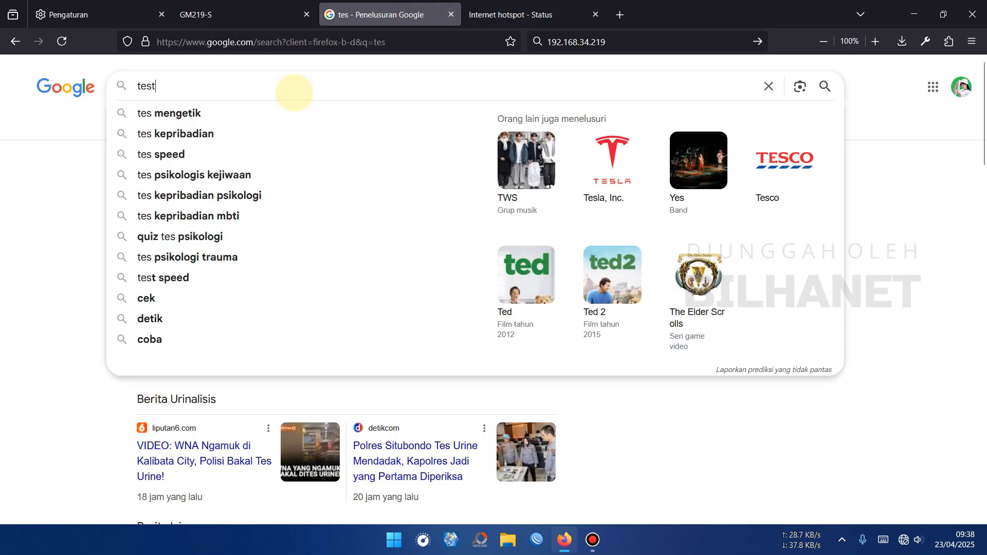
type("t")
key("Return")
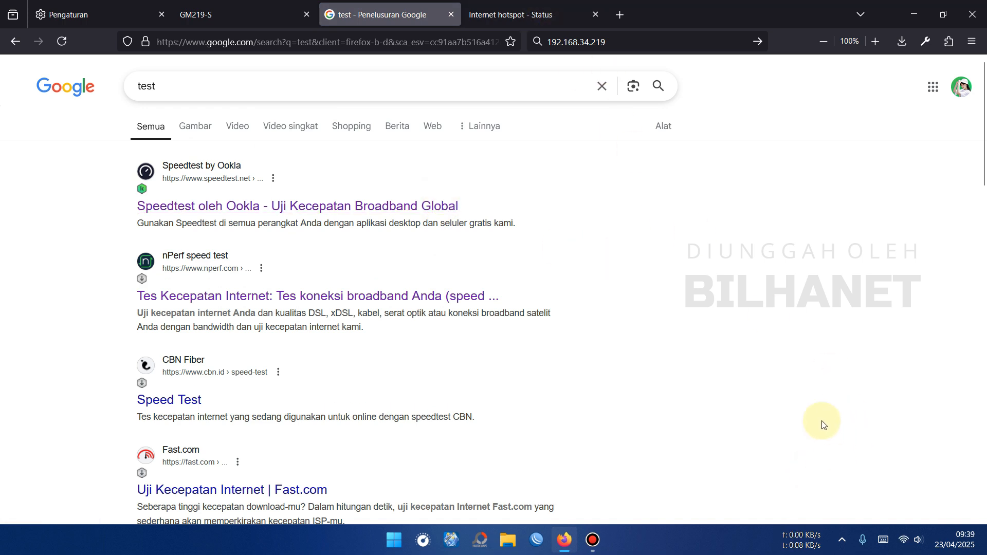
Log out of the hotspot session and switch the computer's Wi-Fi connection to Home IoT
left_click(554, 19)
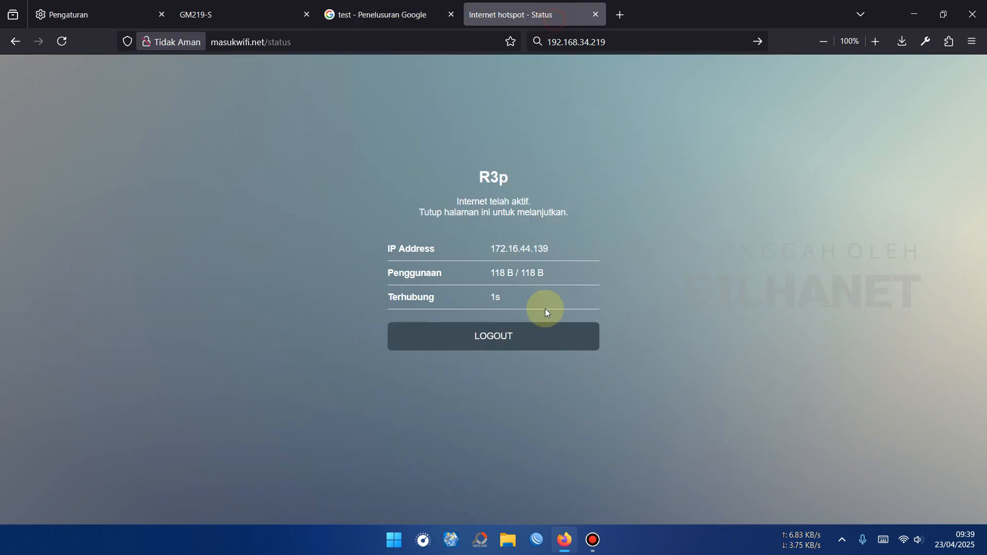
left_click(544, 332)
left_click(905, 540)
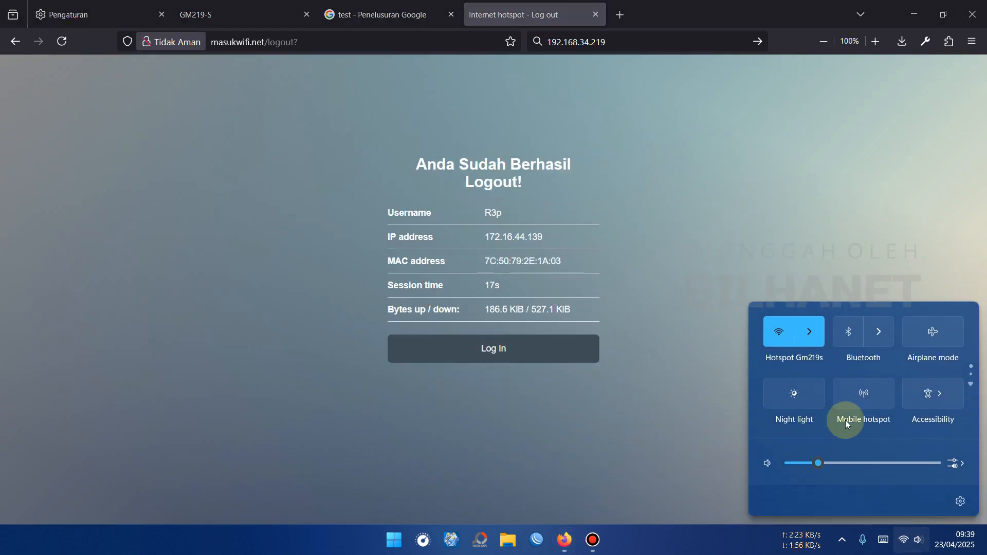
left_click(821, 338)
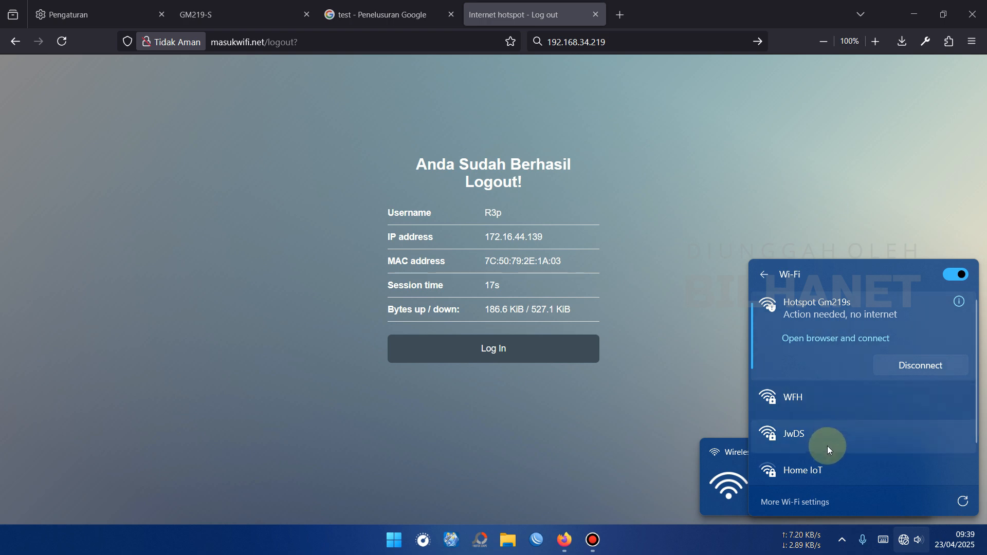
scroll(817, 445, "down", 1)
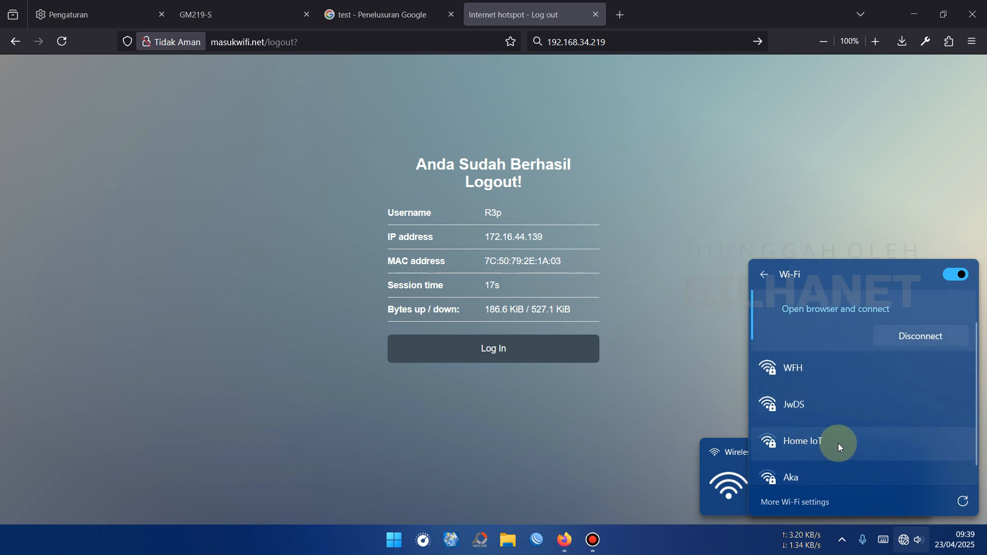
left_click(838, 443)
left_click(946, 444)
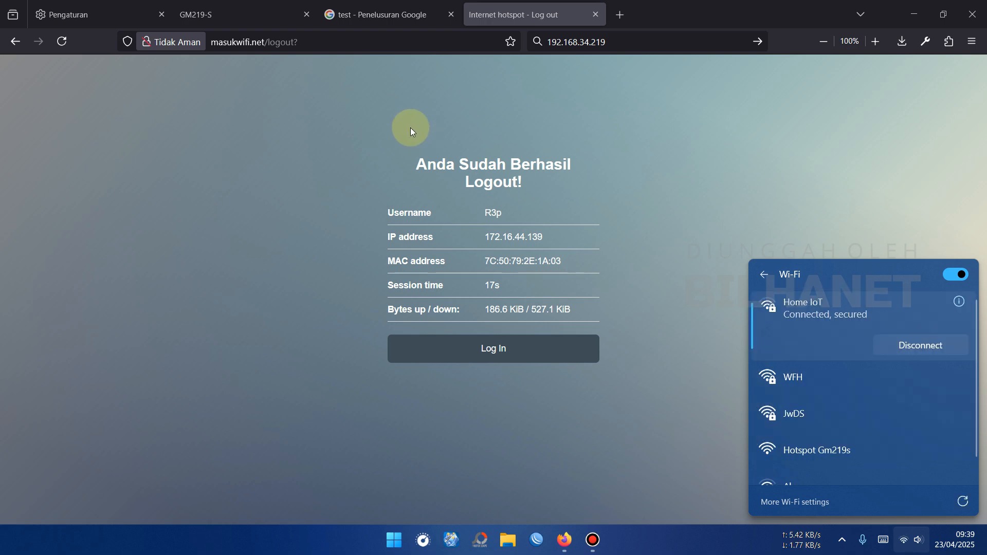
Copy the IP address 192.168.34.219 from the browser's search box and open it as a web address
left_click(560, 42)
right_click(582, 44)
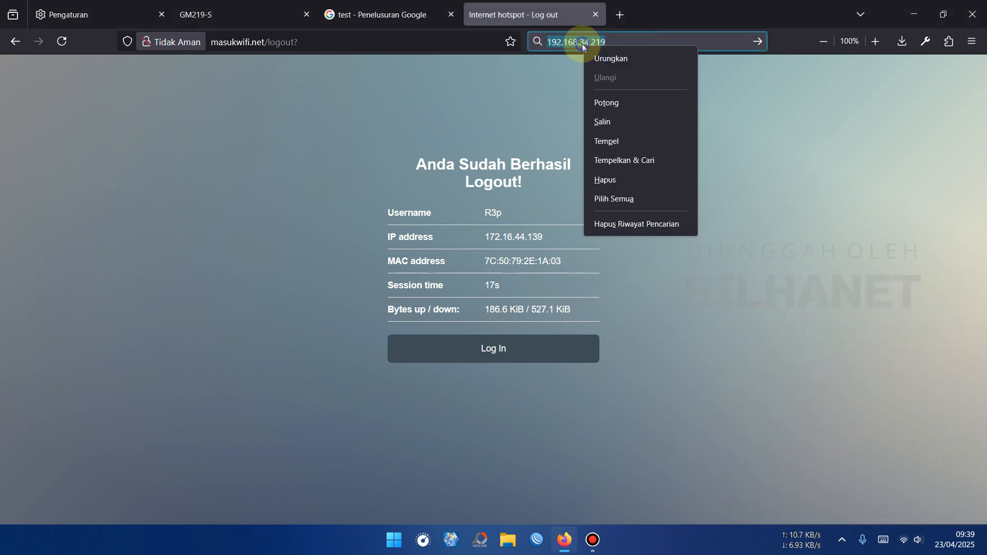
left_click(616, 116)
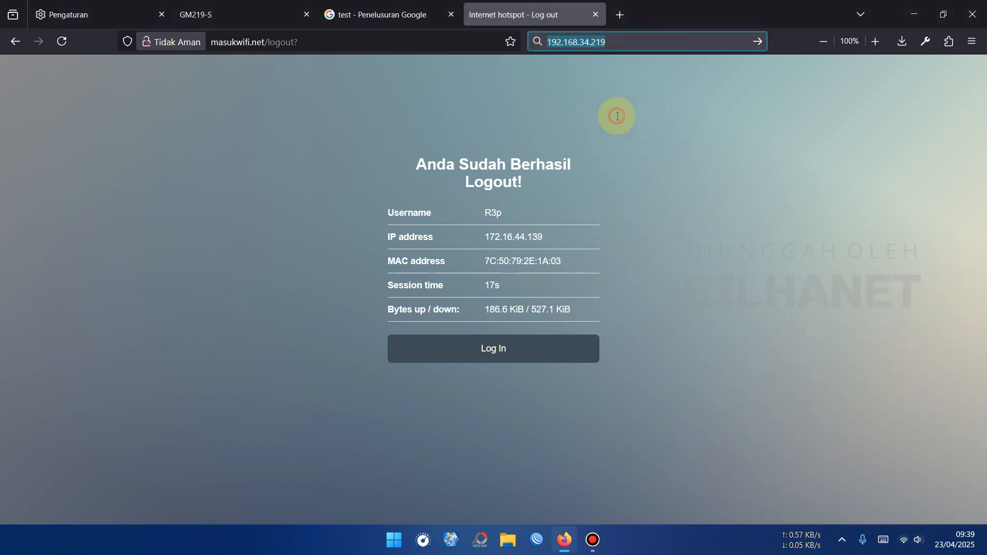
left_click(455, 43)
key("ctrl+v")
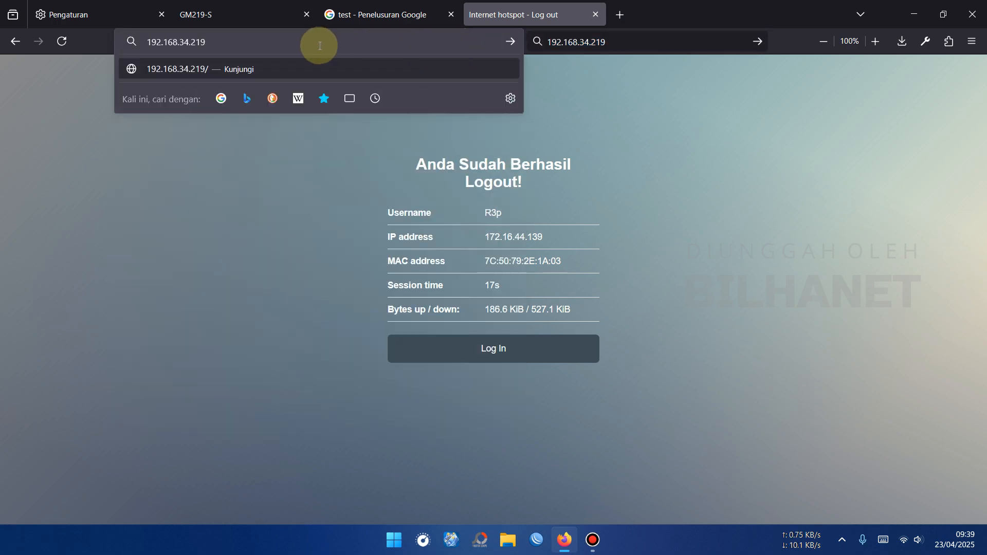
left_click(252, 69)
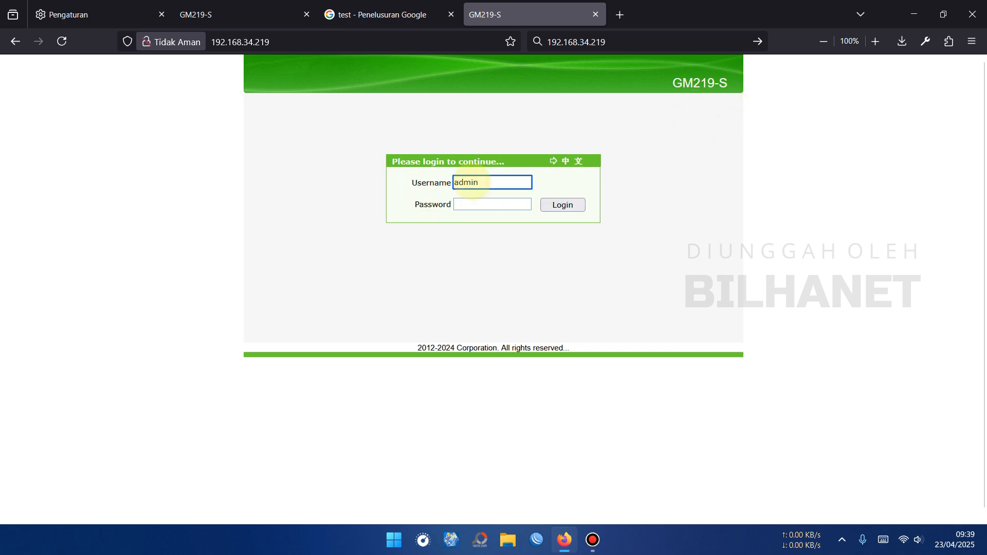
Log in to the GM219-S router page as admin with the account password and decline saving the password
left_click(465, 205)
type("admin")
left_click(575, 205)
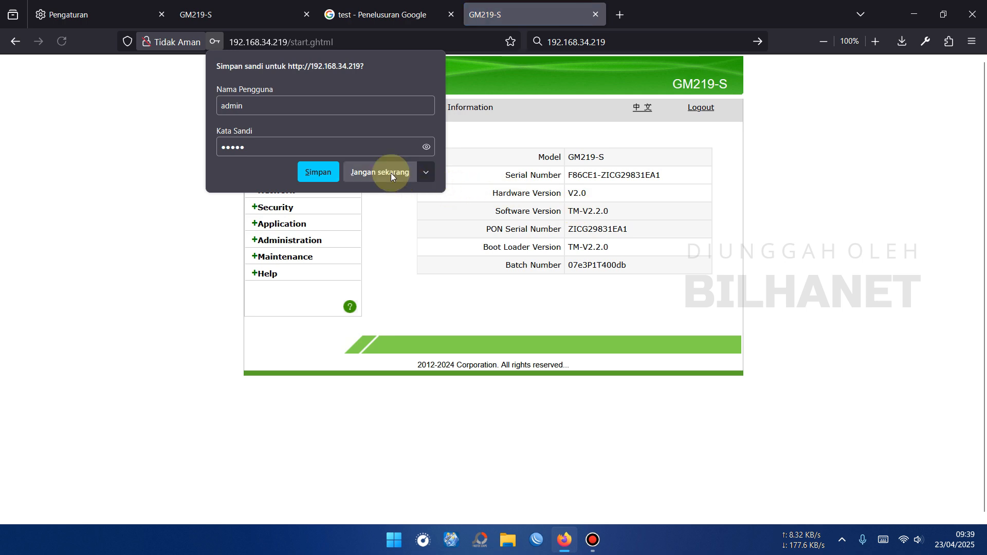
left_click(386, 172)
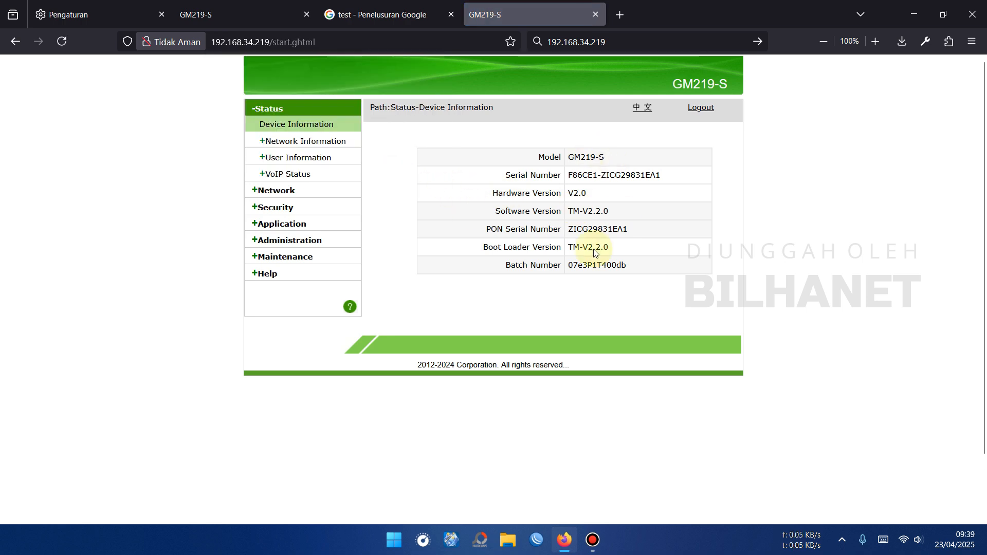
Open the PON information under the router's network status and check the optical module values
left_click(291, 146)
left_click(280, 212)
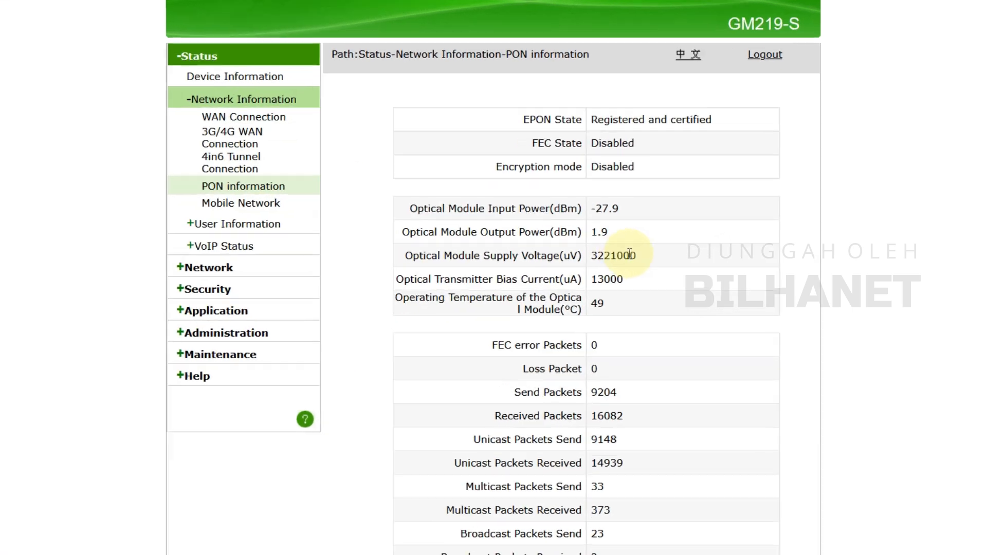
left_click_drag(635, 178, 669, 177)
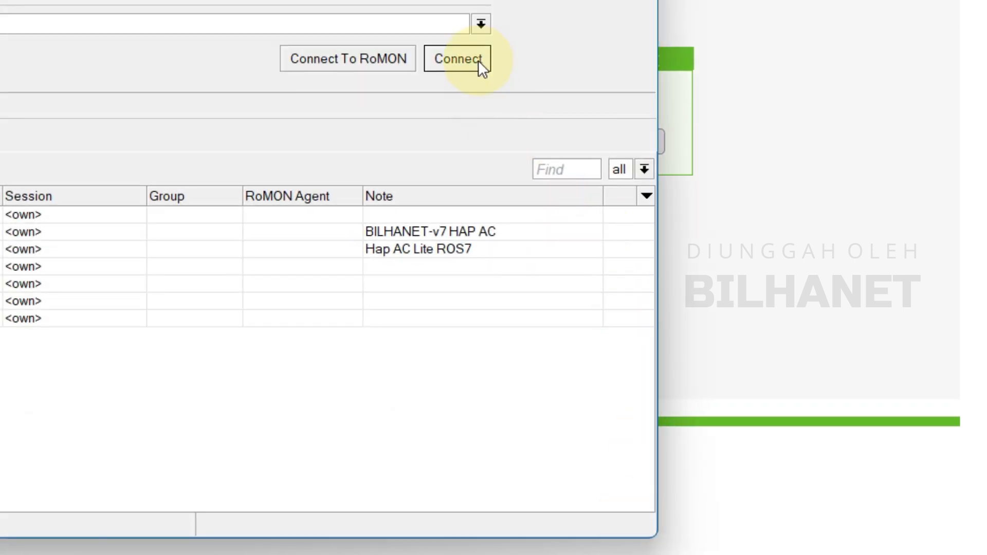
left_click(478, 60)
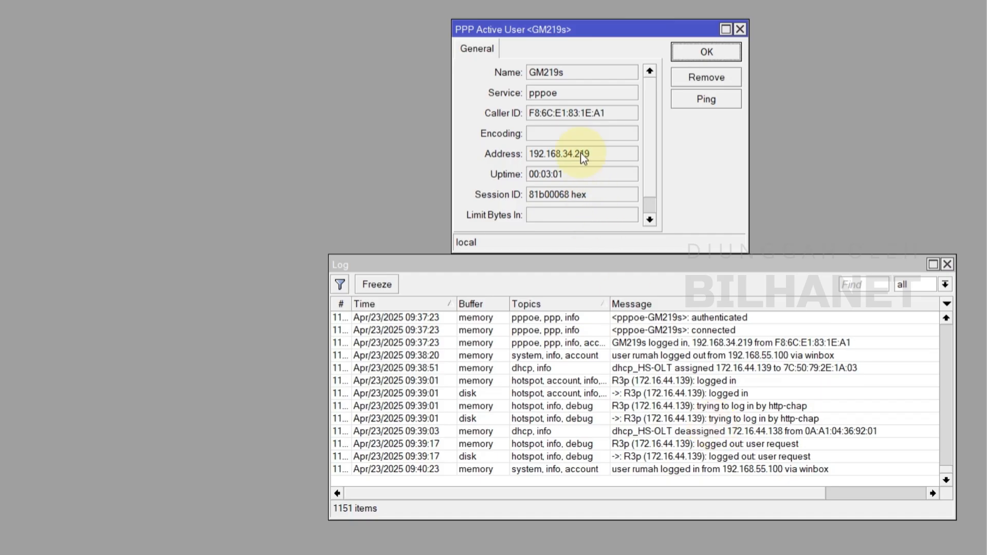
left_click(551, 75)
left_click_drag(549, 31, 547, 34)
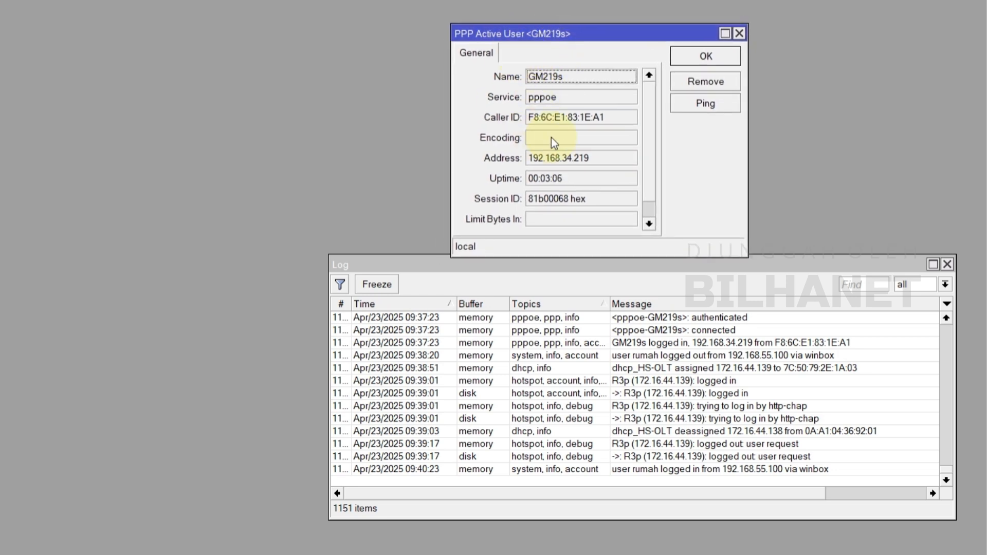
Remove the active PPPoE session of user GM219s and examine the log entries for its termination and reconnection
left_click(715, 469)
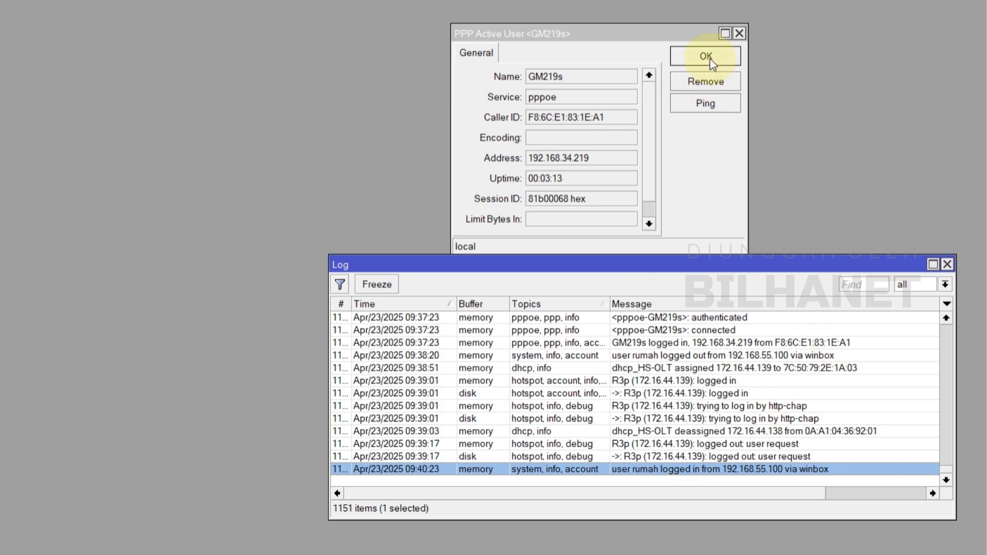
left_click(710, 85)
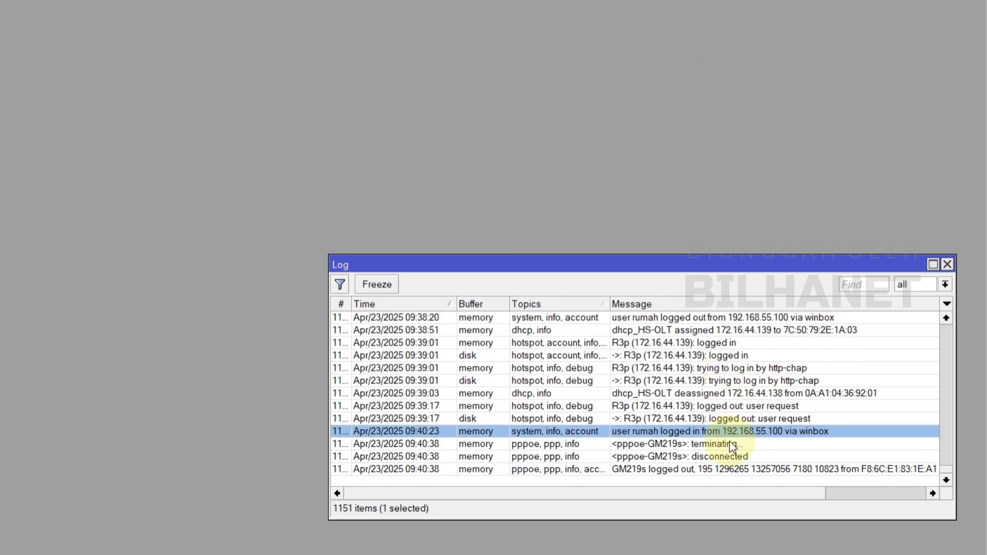
left_click(718, 393)
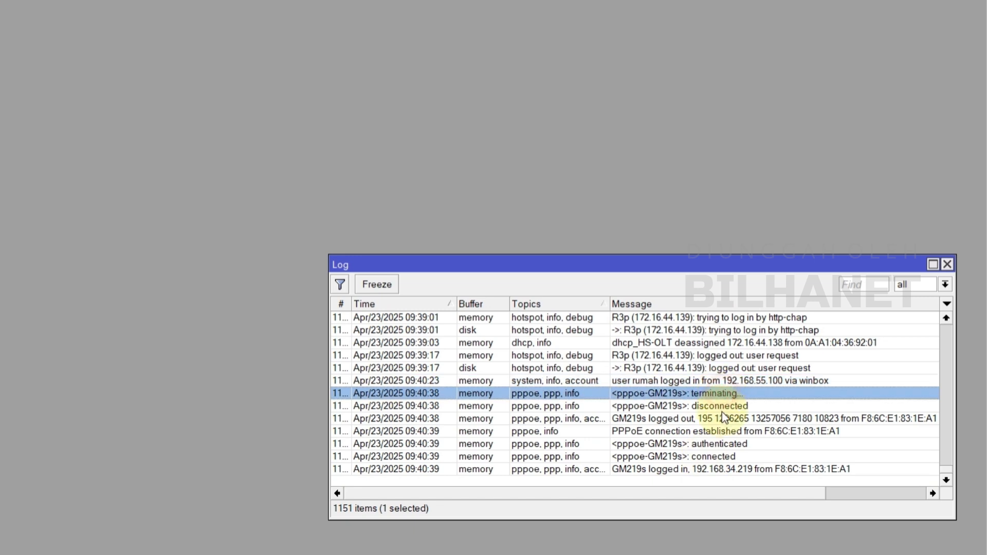
left_click(731, 406)
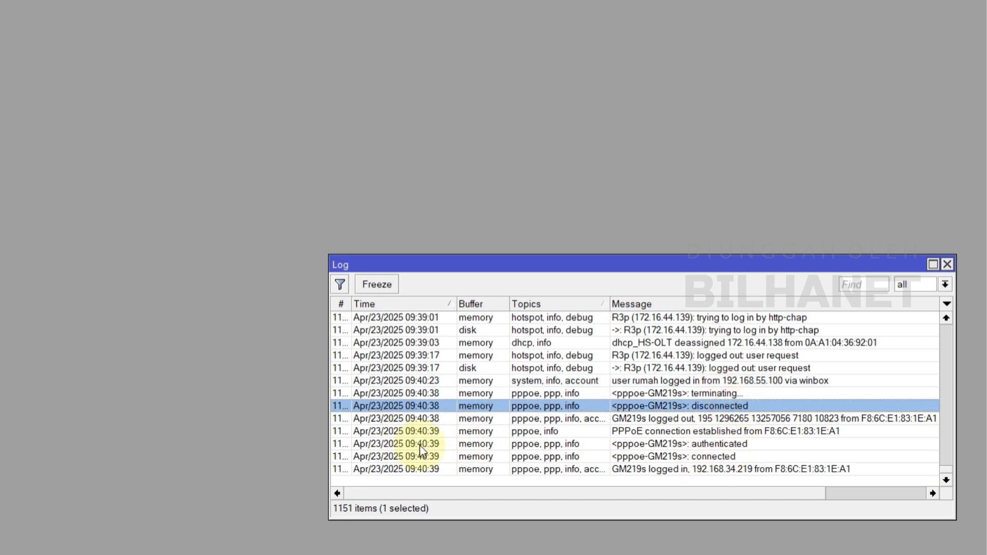
left_click(679, 444)
left_click(733, 457)
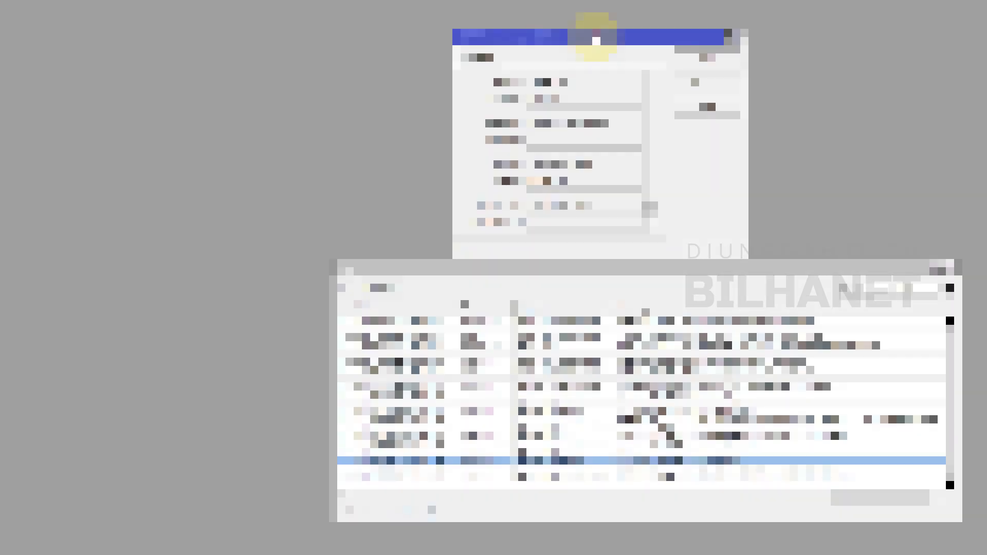
Repeat the disconnection test by removing the new GM219s PPPoE session, and review the latest disconnect and authentication log entries
left_click_drag(595, 33, 628, 76)
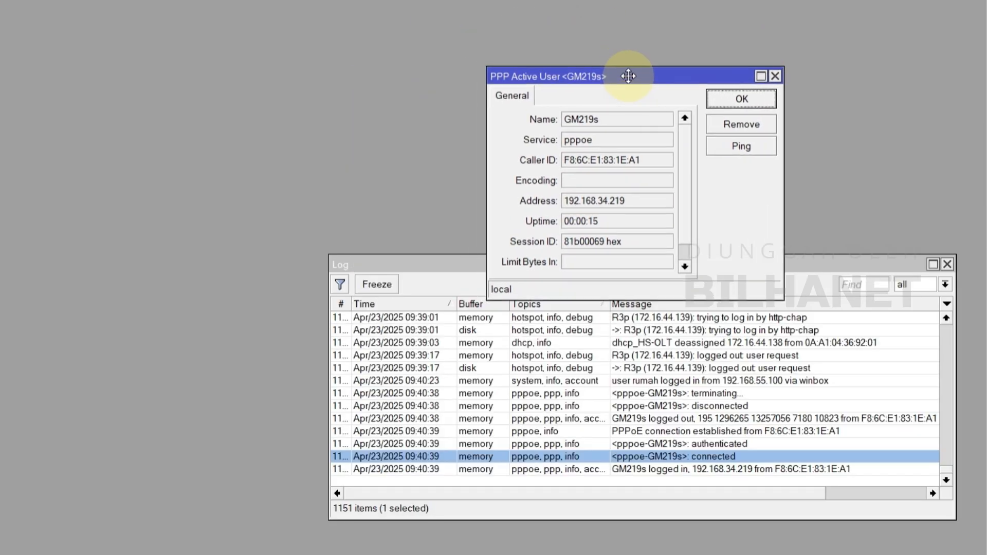
left_click(764, 127)
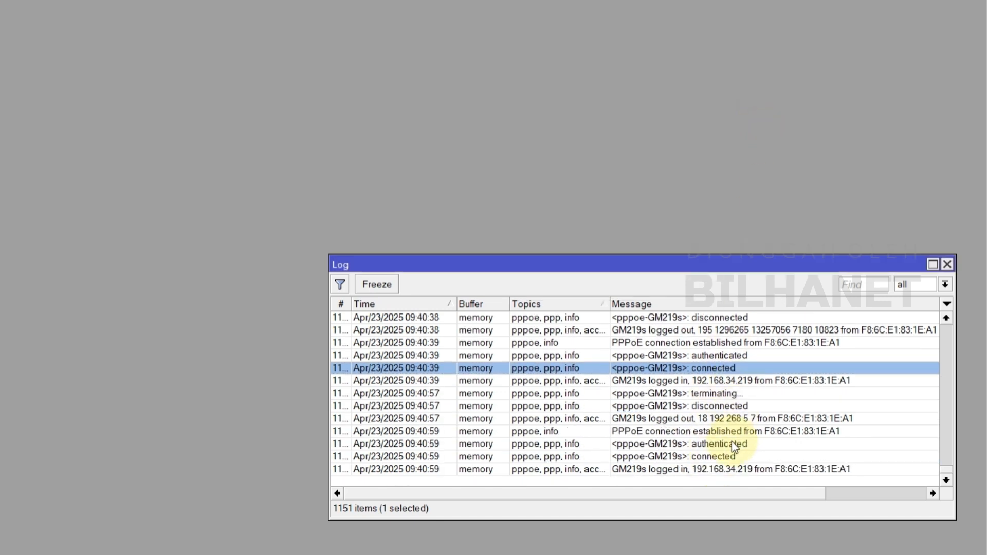
left_click(721, 395)
left_click(735, 407)
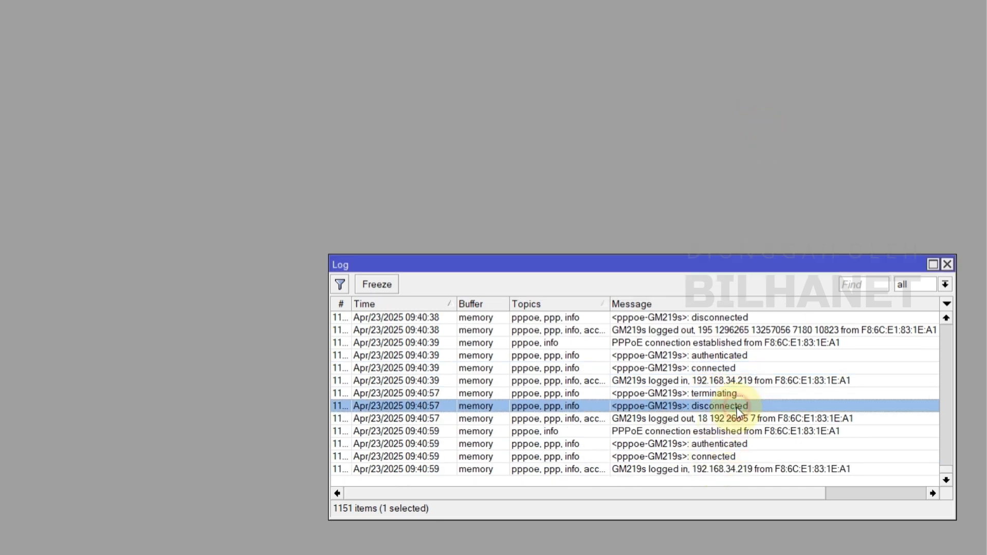
left_click(724, 444)
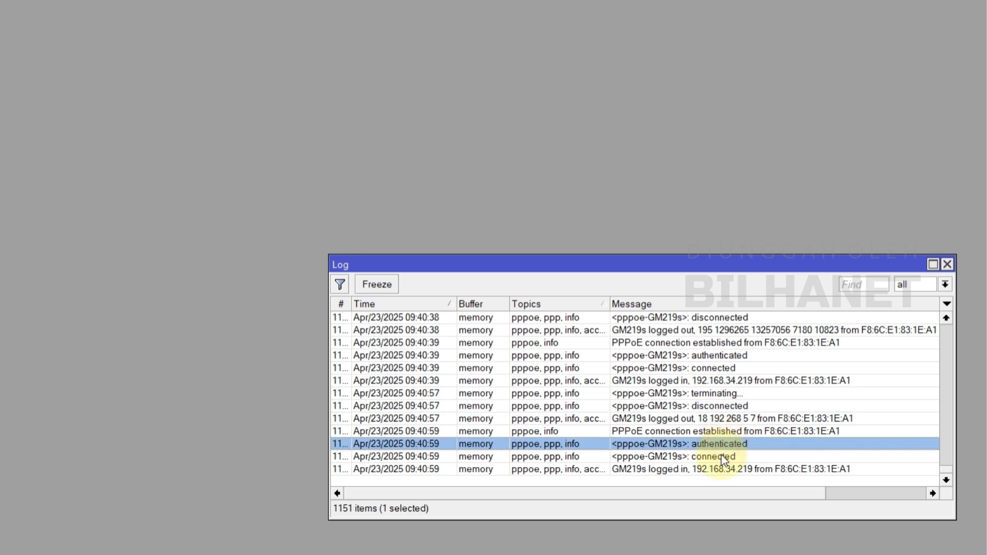
left_click(715, 457)
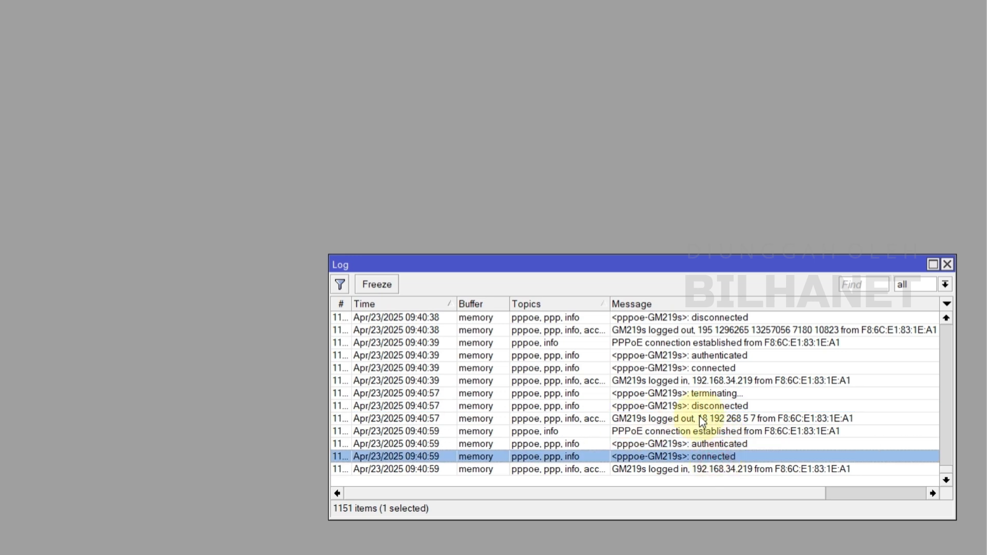